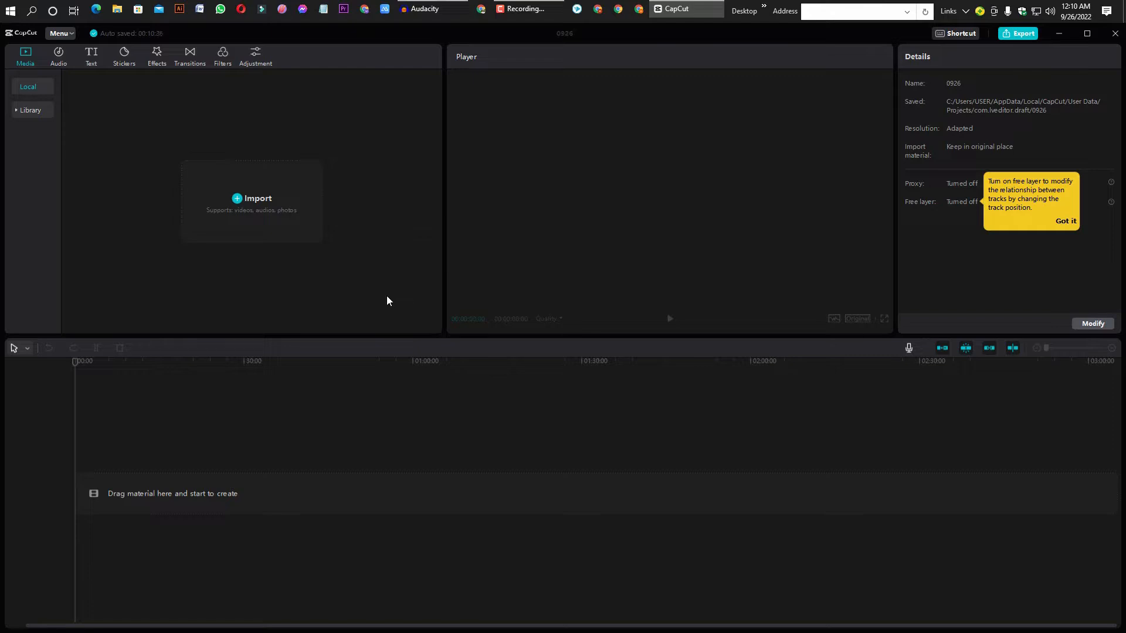
# Import the three MP4 videos from the Downloads folder and place the butterfly clip at the start of the timeline
pyautogui.click(232, 198)
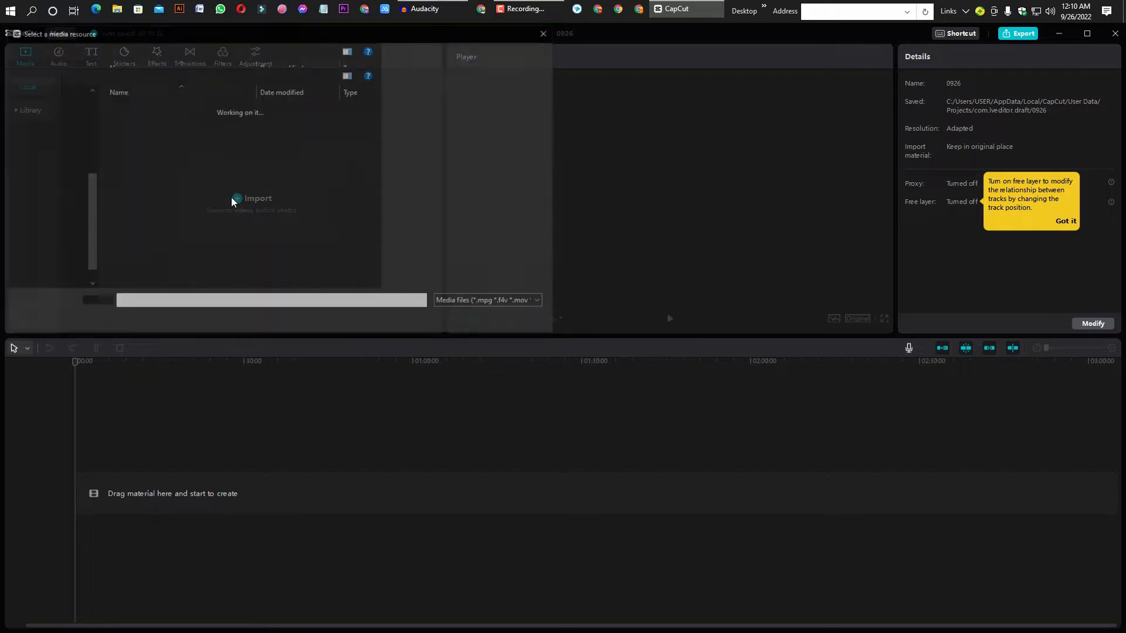
pyautogui.moveTo(107, 191); pyautogui.dragTo(126, 167)
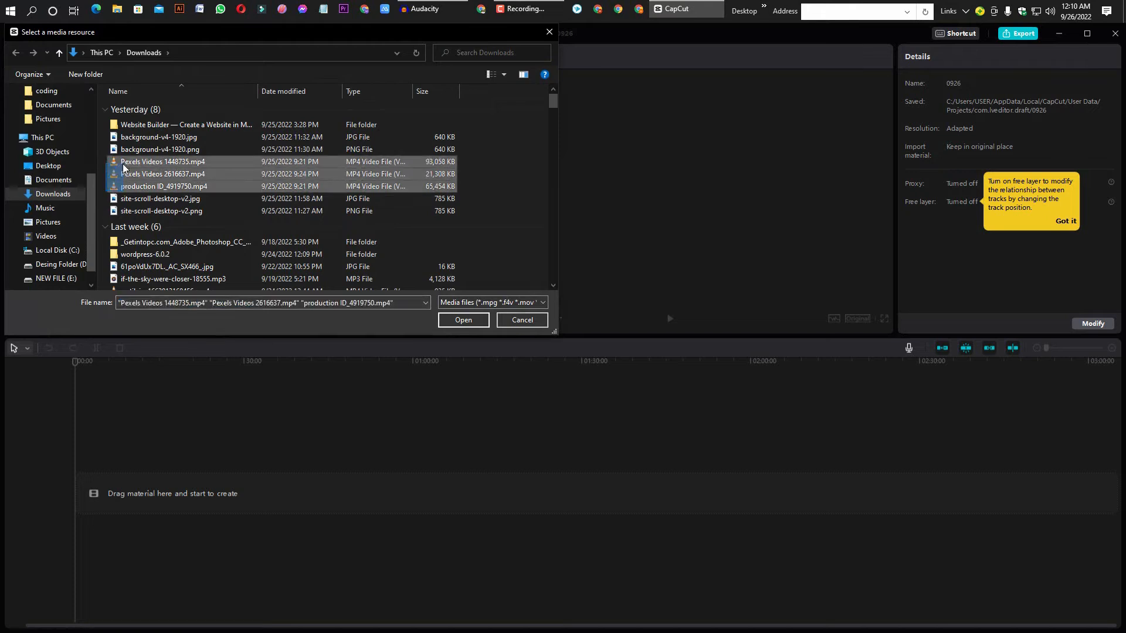
pyautogui.click(476, 319)
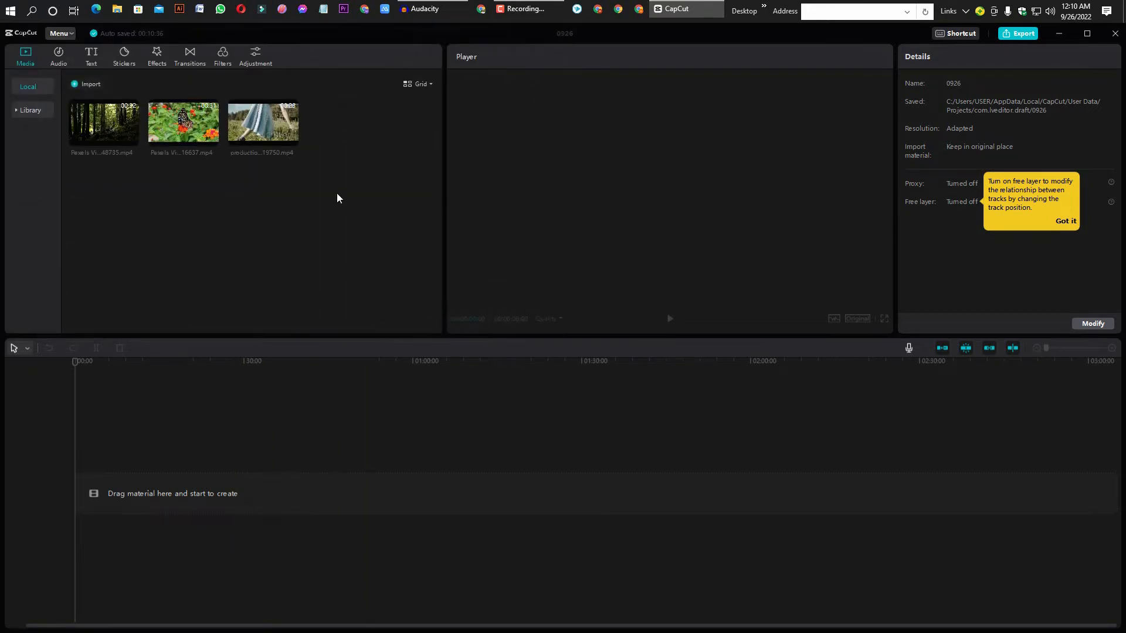
pyautogui.moveTo(183, 123); pyautogui.dragTo(81, 495)
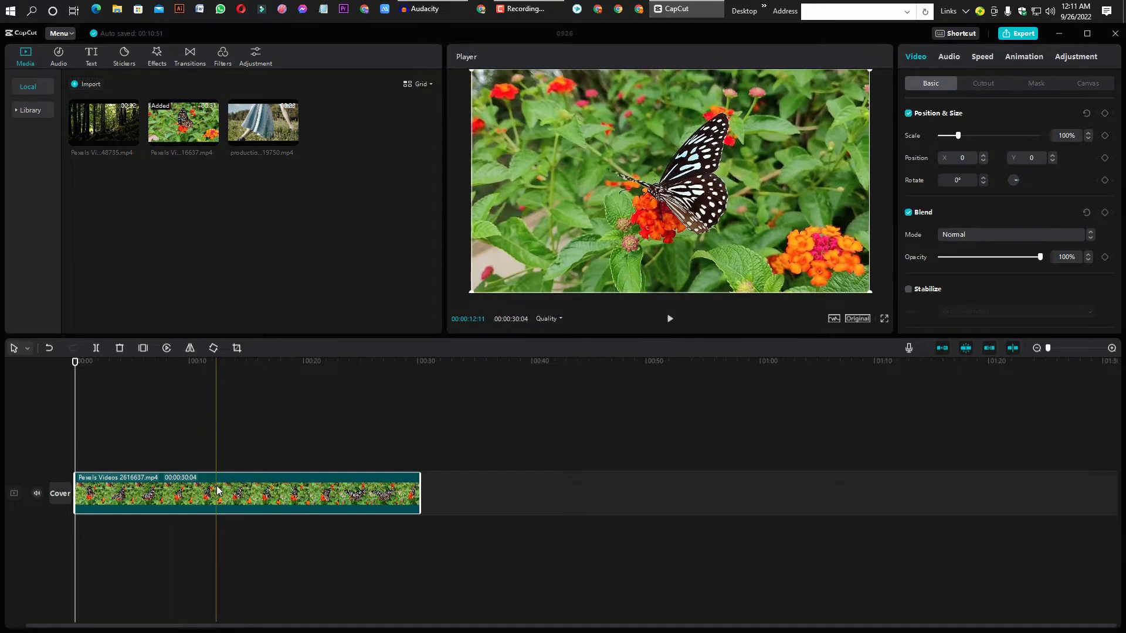
# Split the butterfly clip at 00:00:04:24 and undo the split
pyautogui.keyDown('ctrl'); pyautogui.scroll(5, 217, 491); pyautogui.keyUp('ctrl')
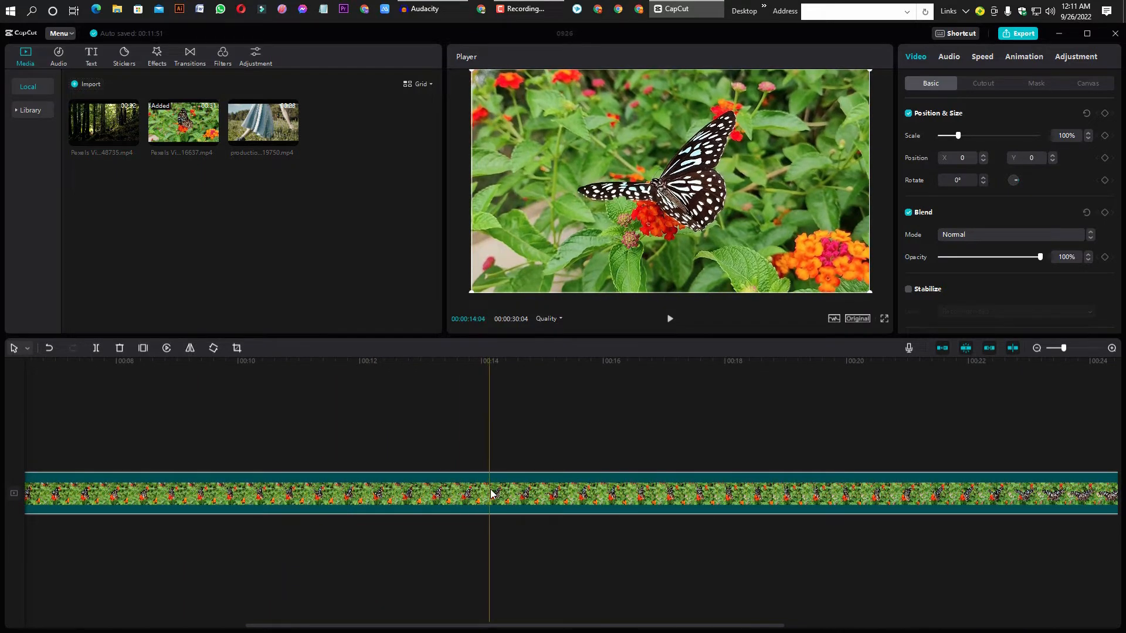
pyautogui.hscroll(4, 487, 492)
pyautogui.hscroll(-10, 492, 494)
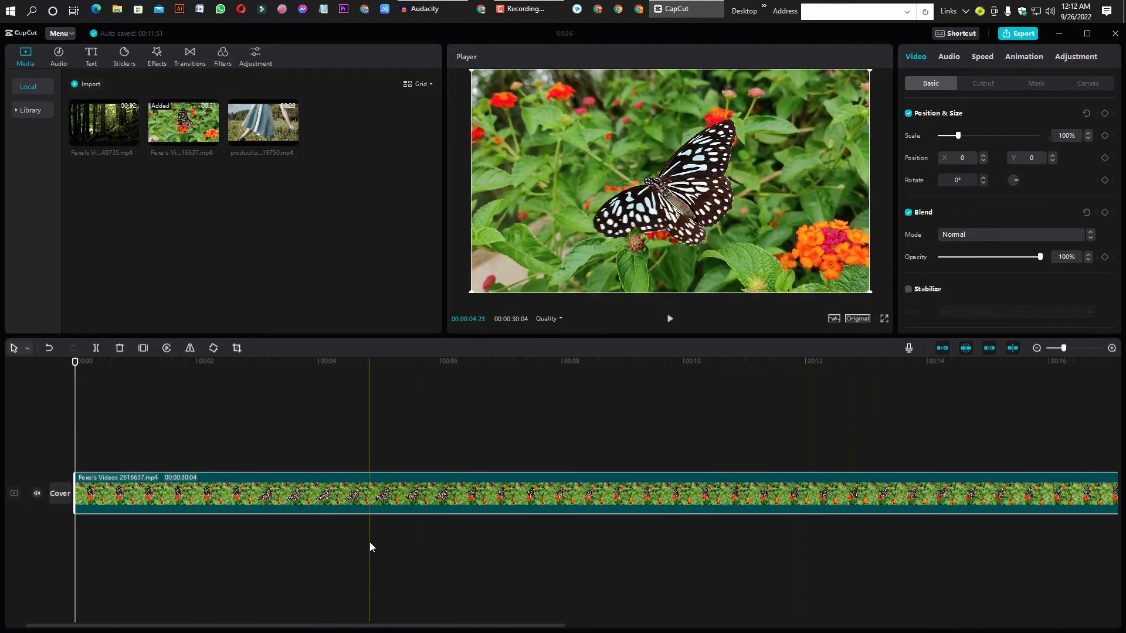
pyautogui.click(367, 363)
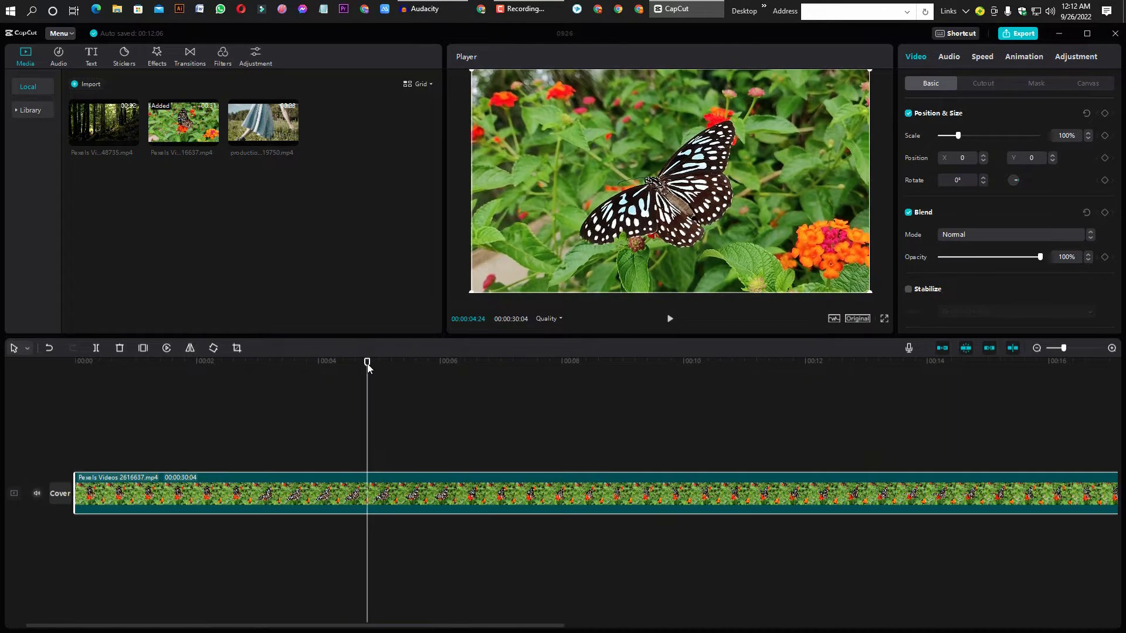
pyautogui.click(100, 347)
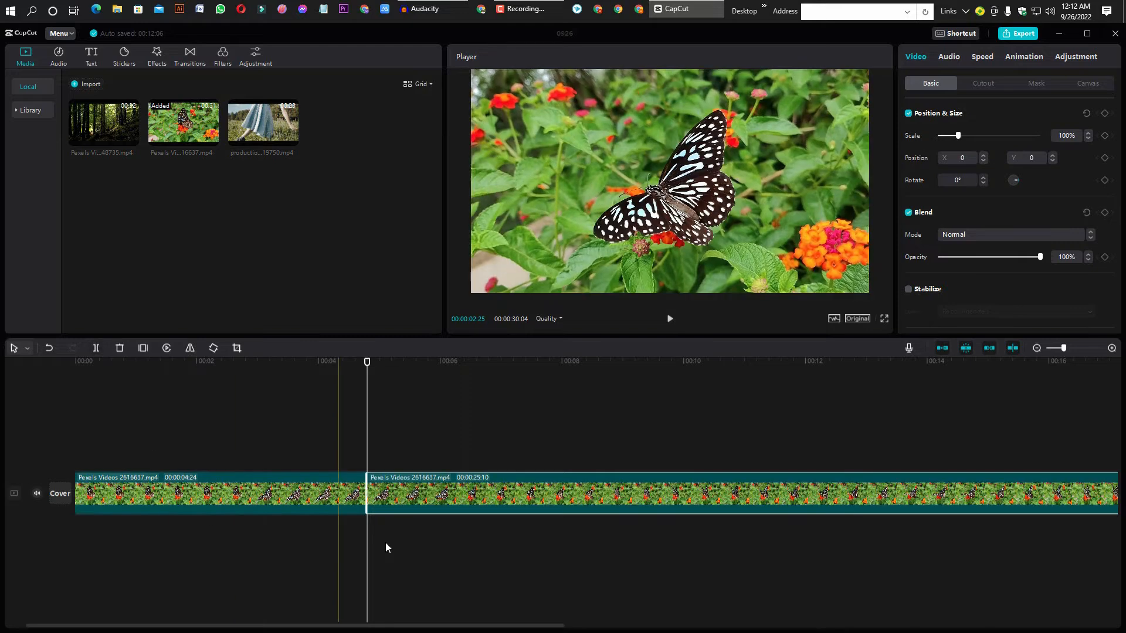
pyautogui.hotkey('ctrl', 'z')
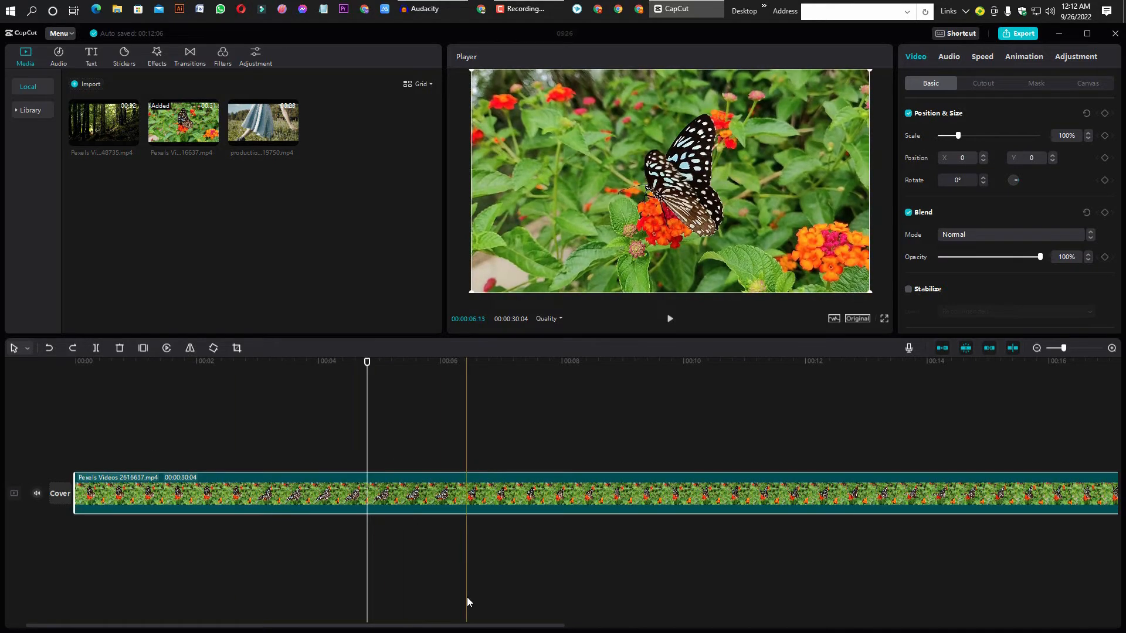
# Cut the butterfly clip at about 5 seconds with the Split tool and delete its first part
pyautogui.press('b')
pyautogui.click(383, 496)
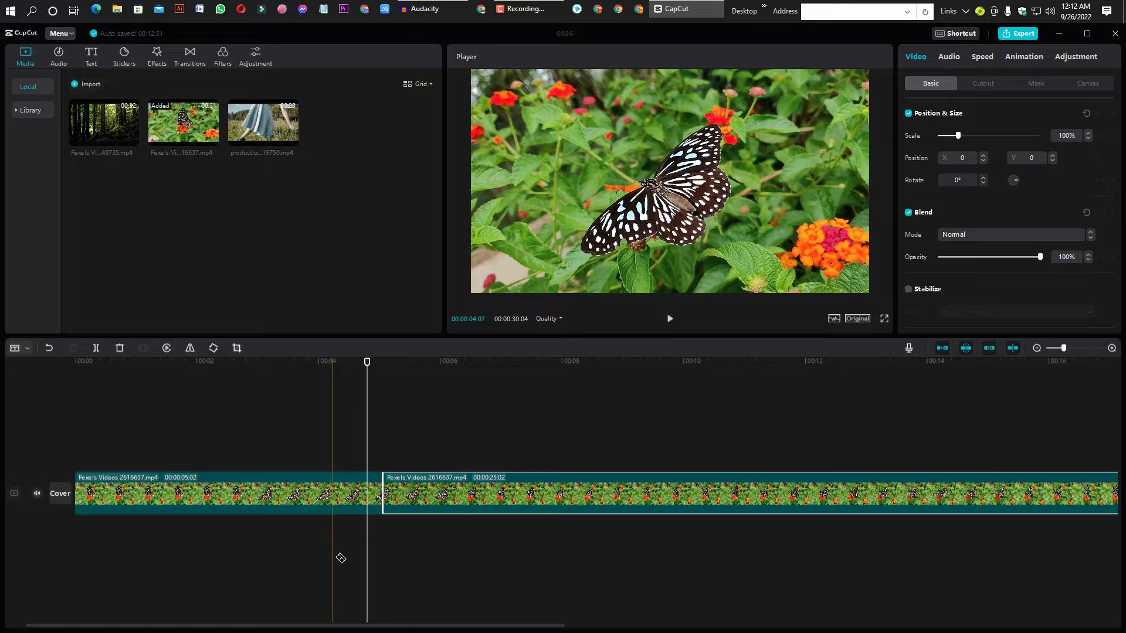
pyautogui.press('a')
pyautogui.click(305, 494)
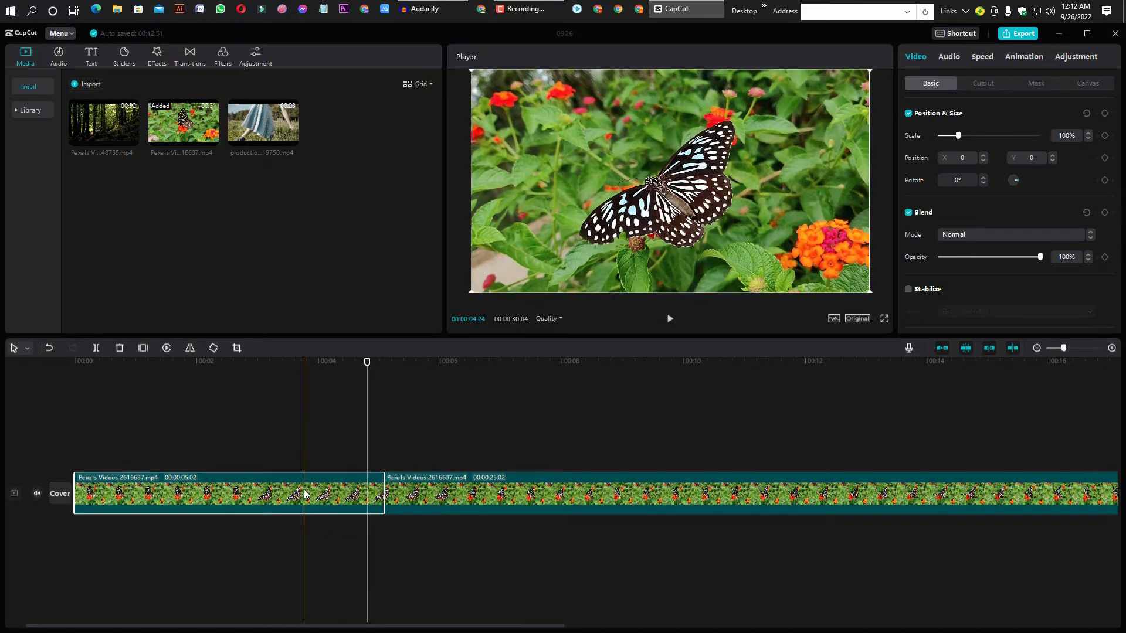
pyautogui.press('Delete')
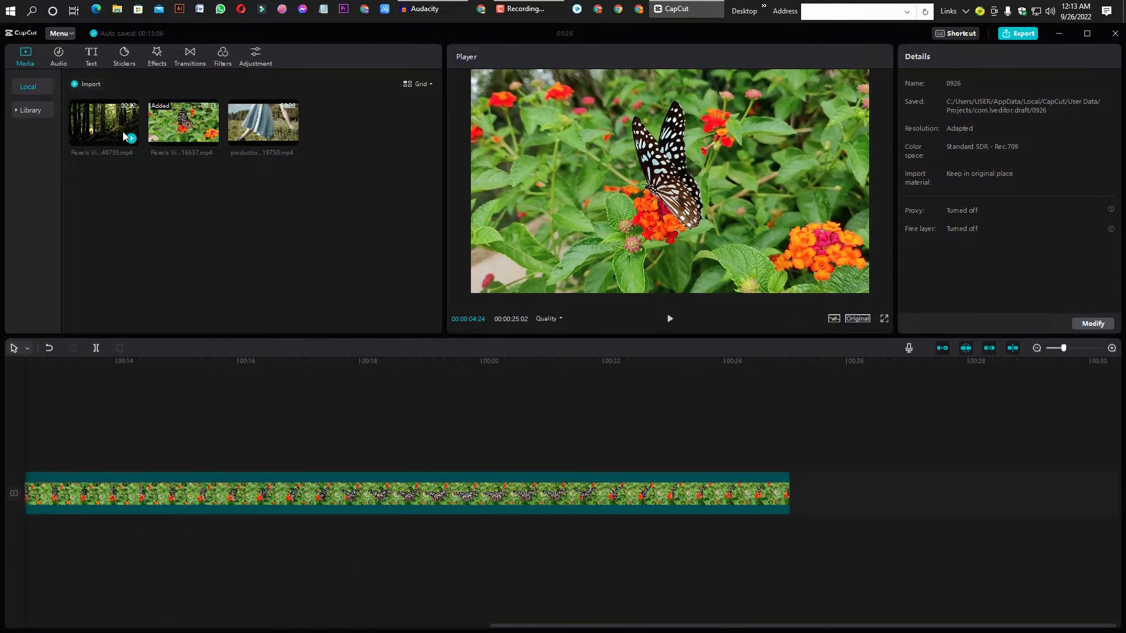
# Append the forest clip after the butterfly clip and apply a Gradient Wipe transition between the two
pyautogui.moveTo(116, 129); pyautogui.dragTo(793, 491)
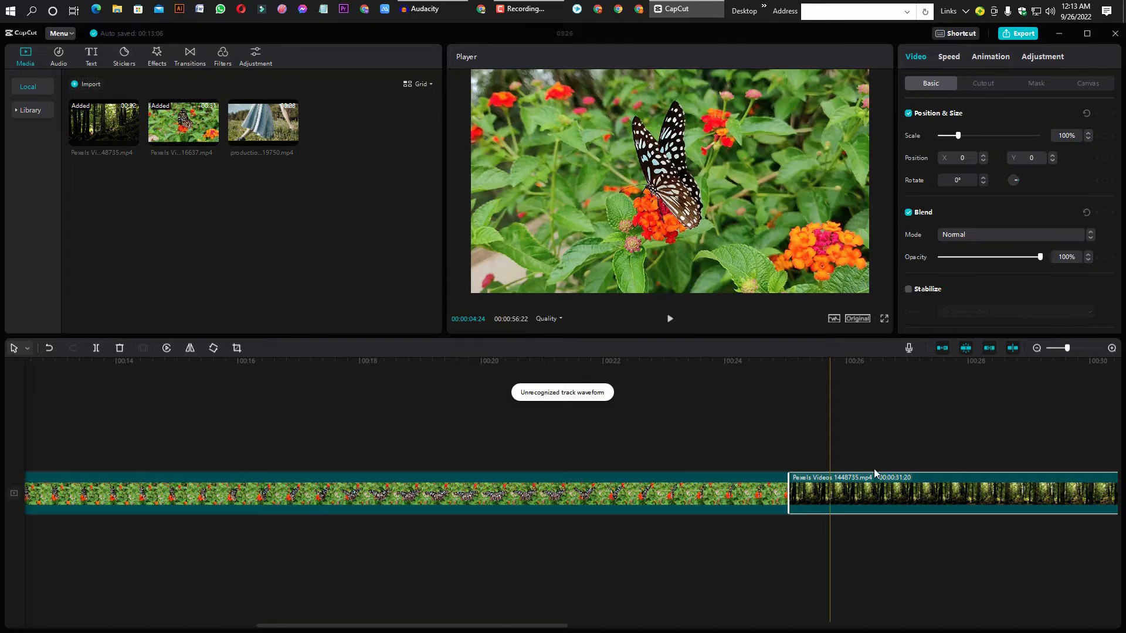
pyautogui.click(192, 57)
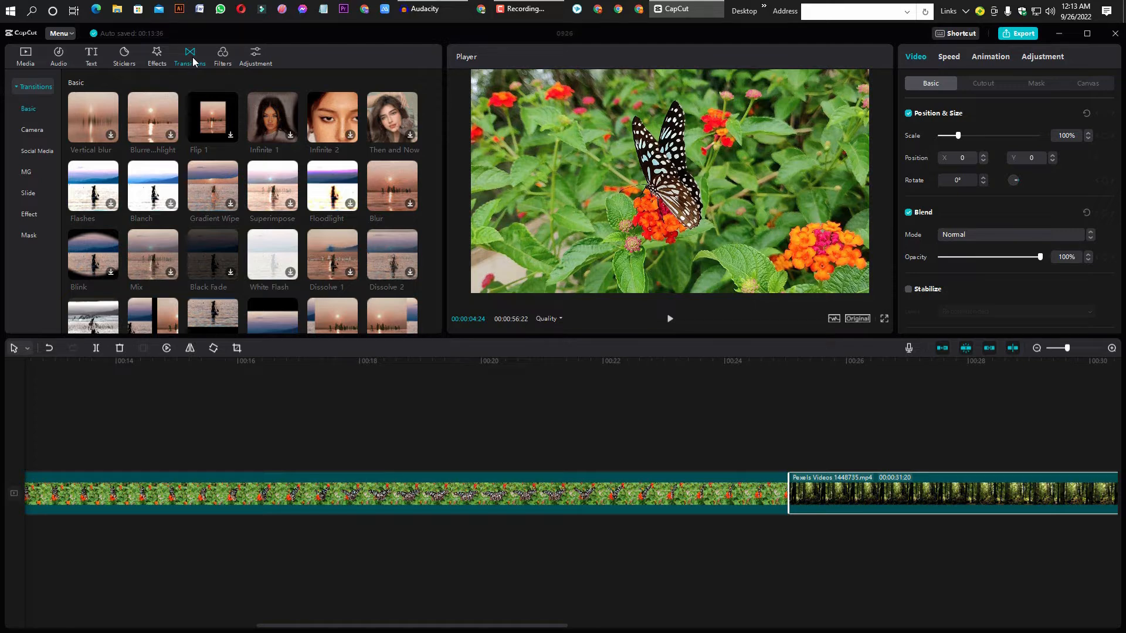
pyautogui.click(209, 186)
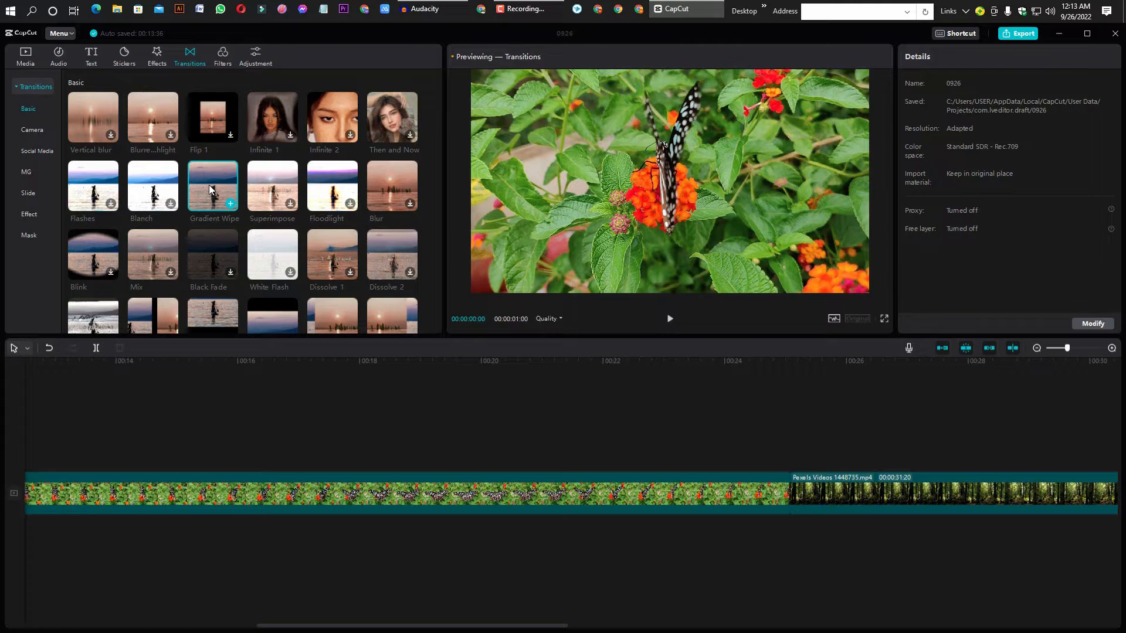
pyautogui.moveTo(209, 184)
pyautogui.mouseDown()
pyautogui.moveTo(356, 280)
pyautogui.moveTo(795, 494)
pyautogui.moveTo(779, 488)
pyautogui.mouseUp()
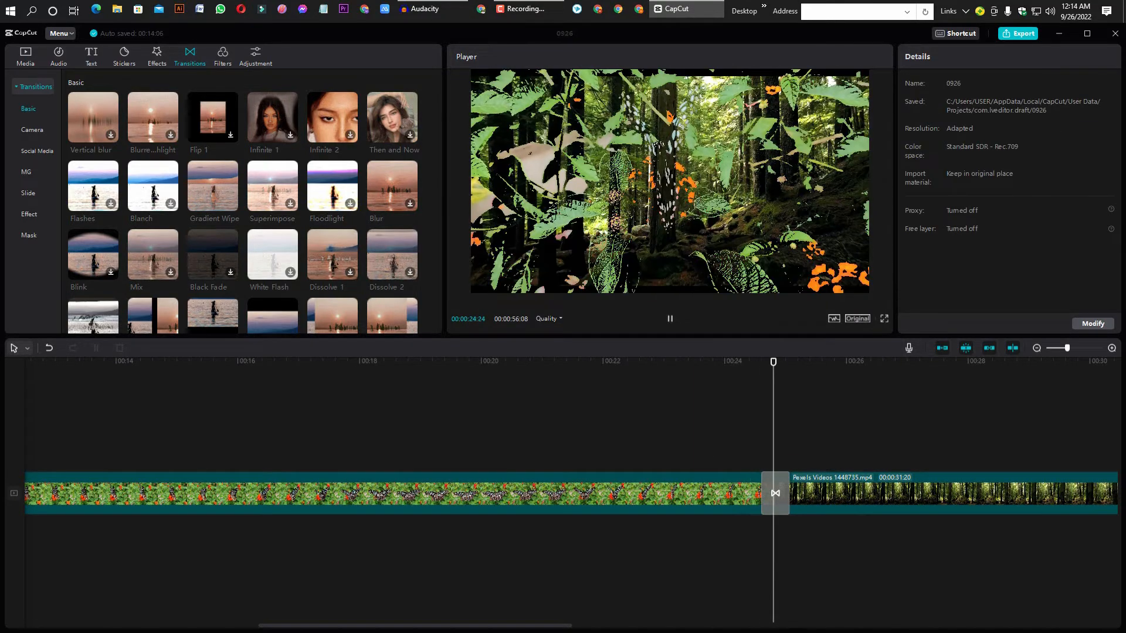
pyautogui.press('space')
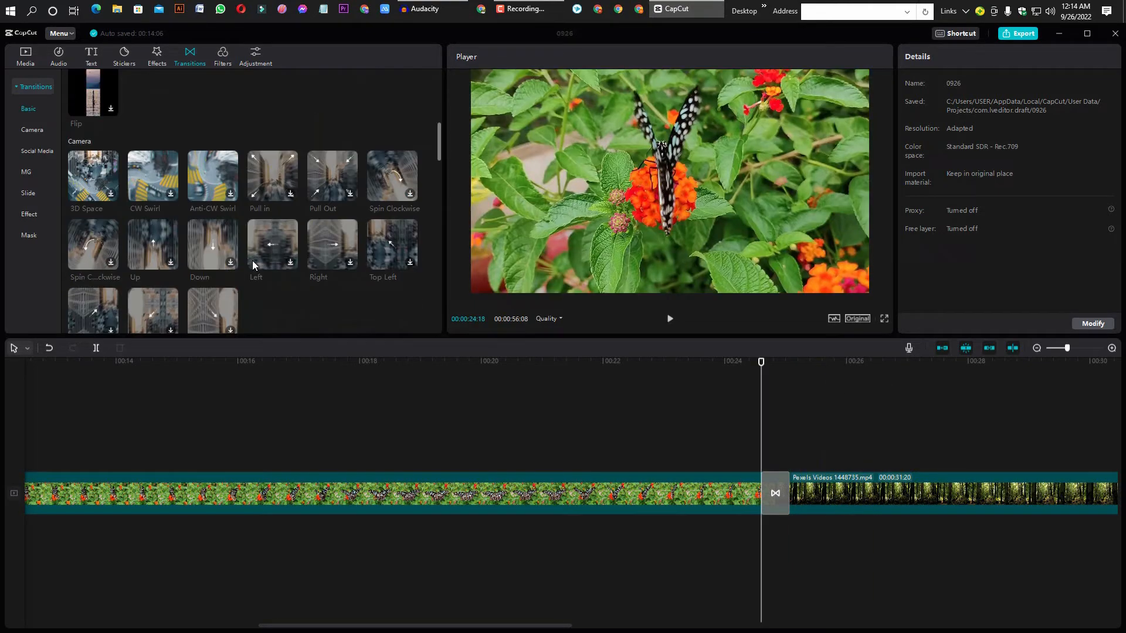
pyautogui.scroll(-10, 258, 259)
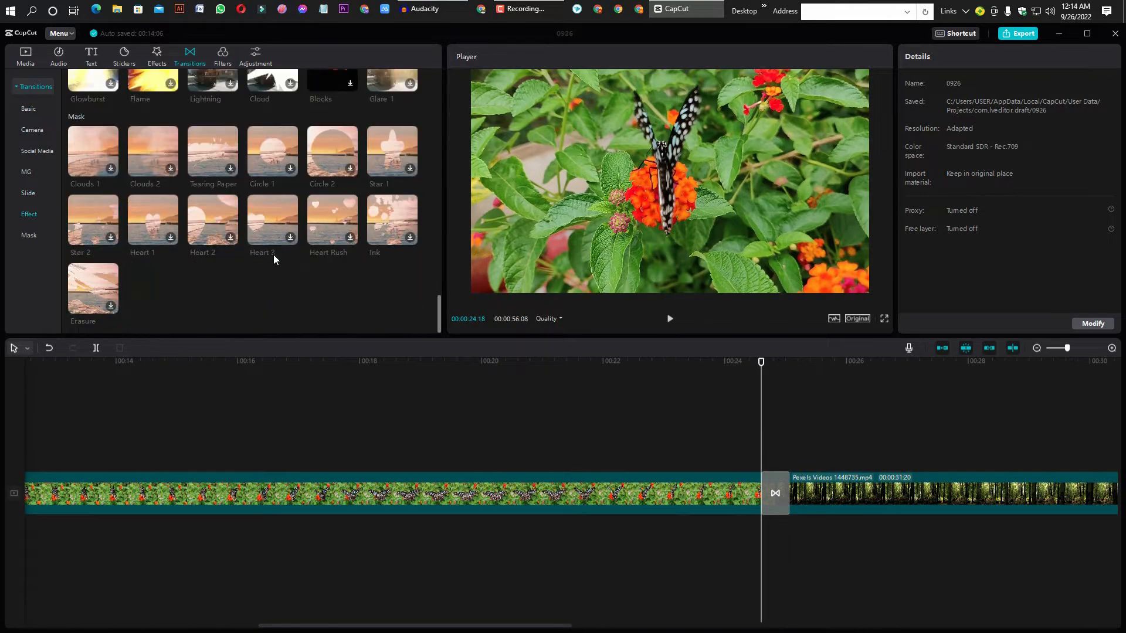
pyautogui.scroll(8, 274, 254)
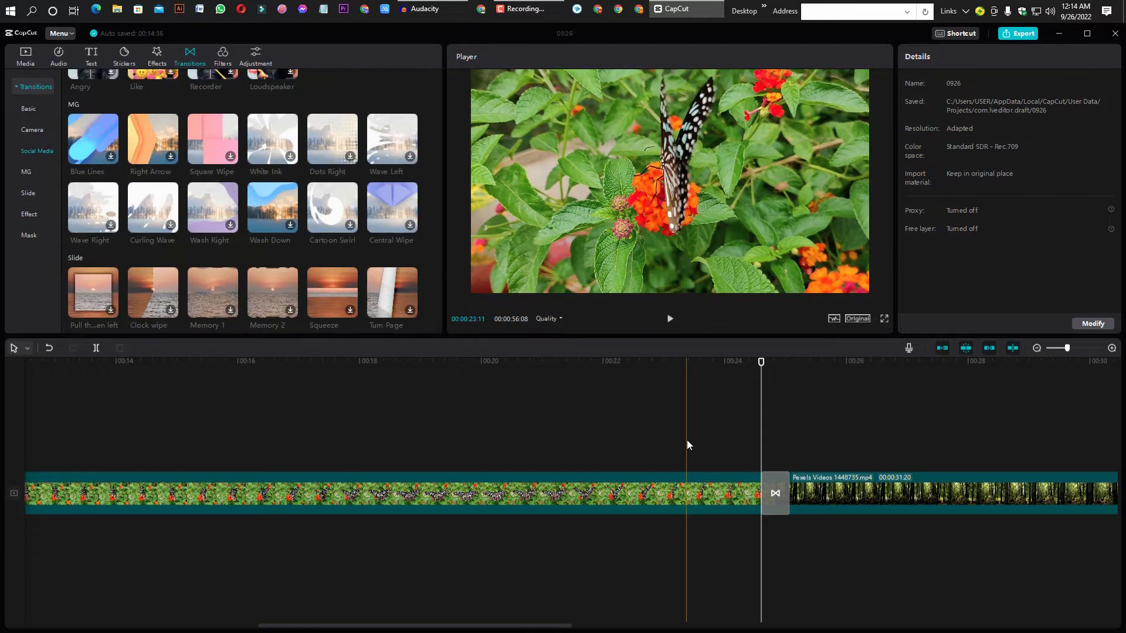
# Add a custom adjustment layer above the forest clip, starting at 00:00:29:00
pyautogui.hscroll(5, 685, 438)
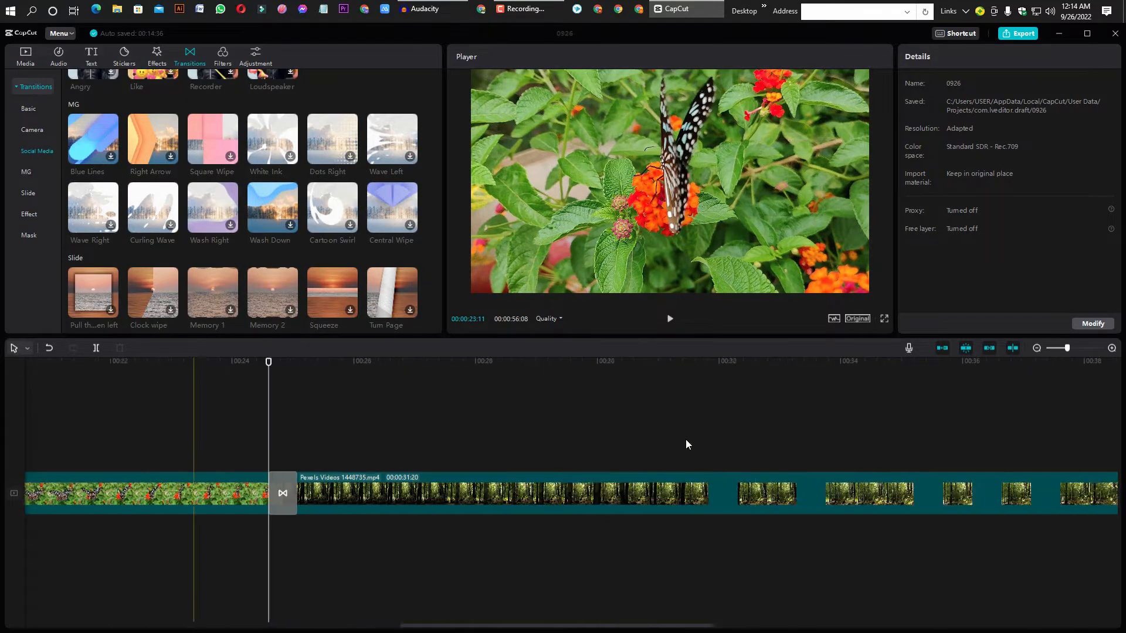
pyautogui.click(466, 493)
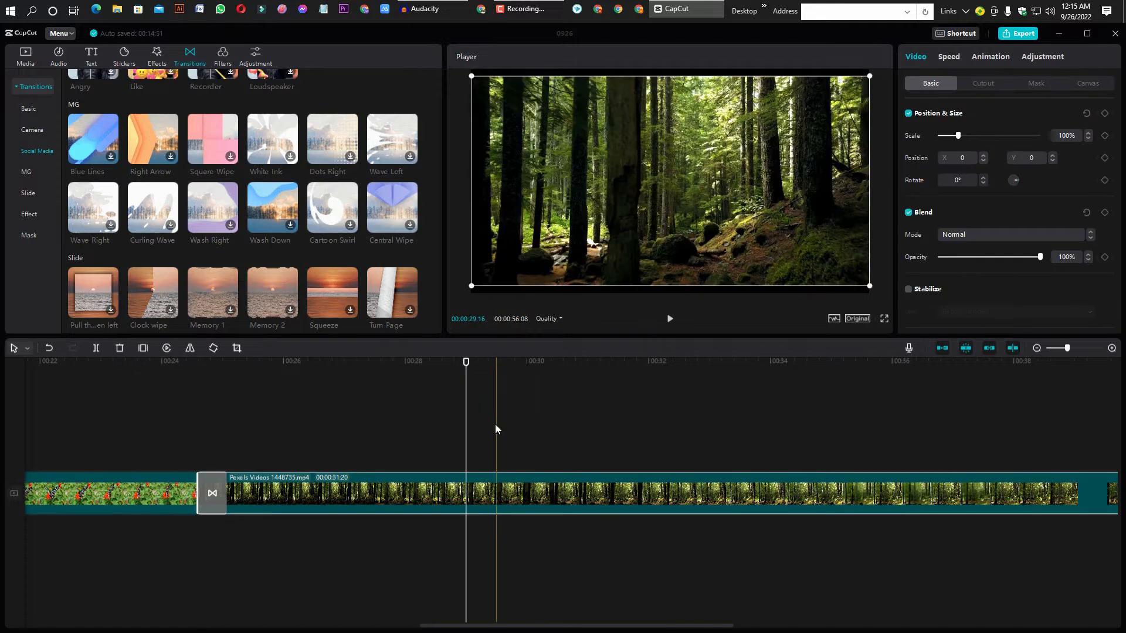
pyautogui.click(261, 54)
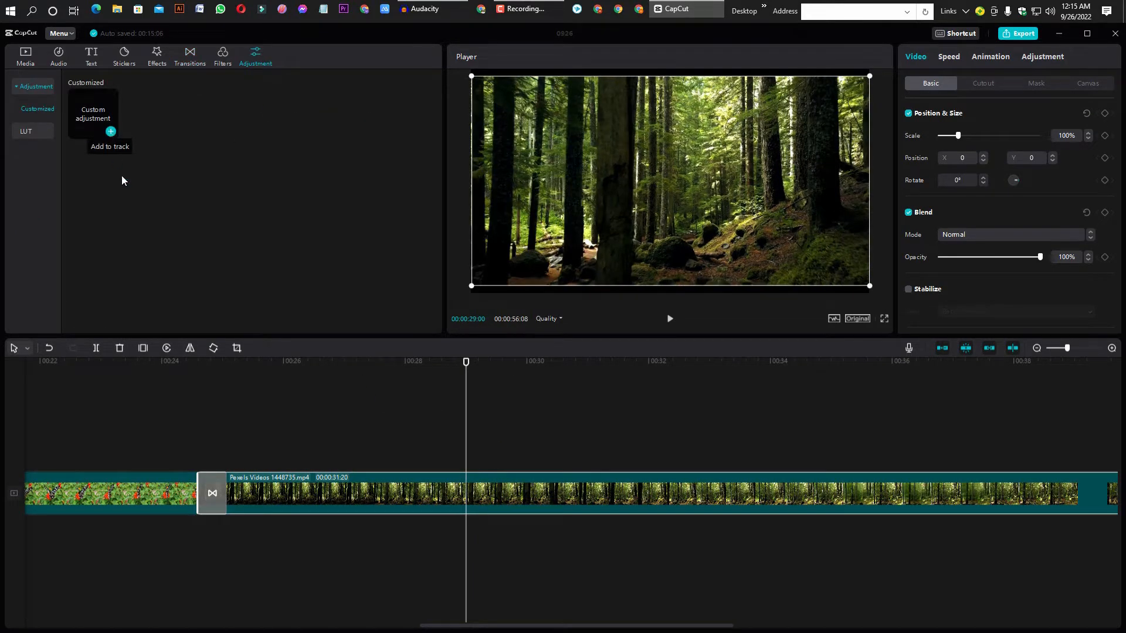
pyautogui.click(110, 131)
# Set the adjustment layer's Temp to 8, Hue to -7 and Saturation to 8
pyautogui.scroll(-5, 954, 220)
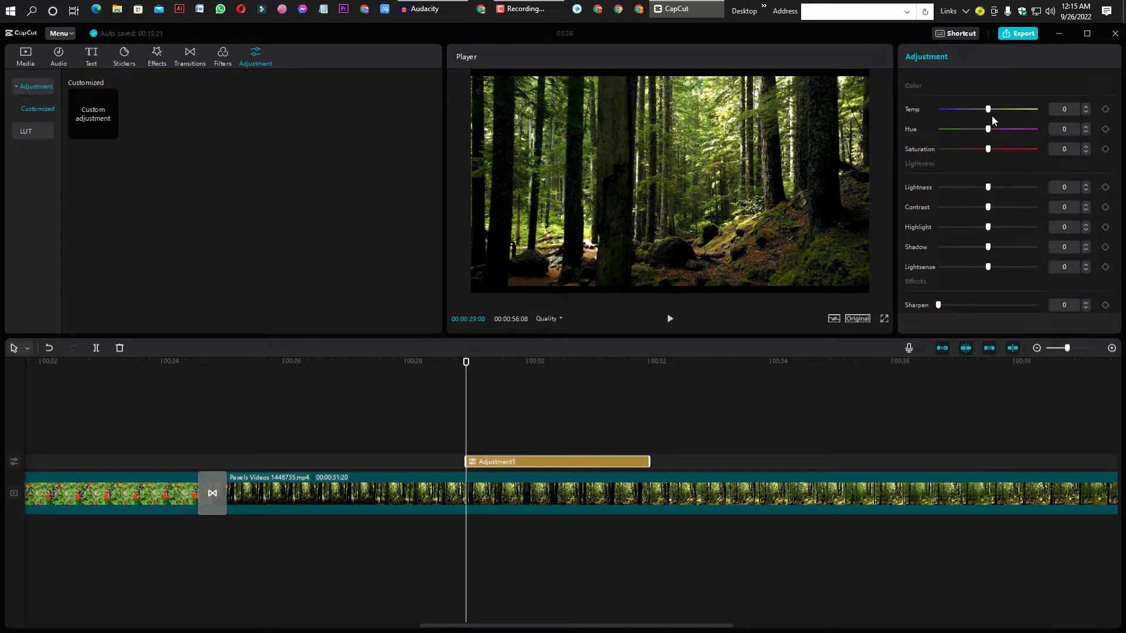
pyautogui.moveTo(988, 110); pyautogui.dragTo(981, 129)
pyautogui.scroll(3, 990, 182)
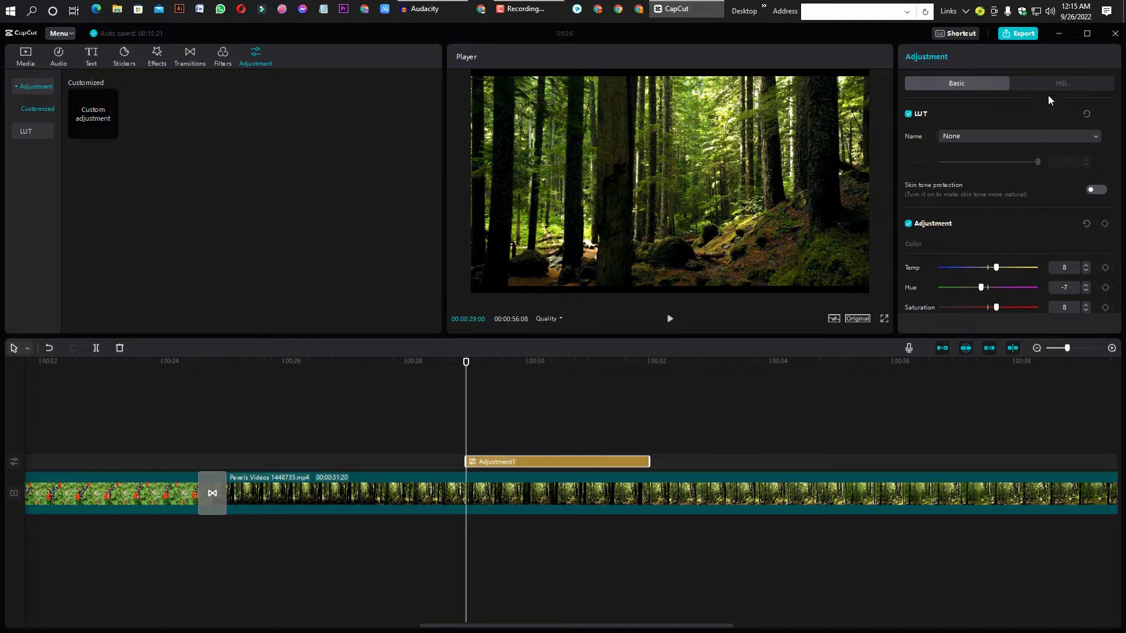
# Shift the adjustment layer's HSL colours, with green at hue -100 and saturation 47, and yellow at hue -78 and saturation 45
pyautogui.click(1043, 79)
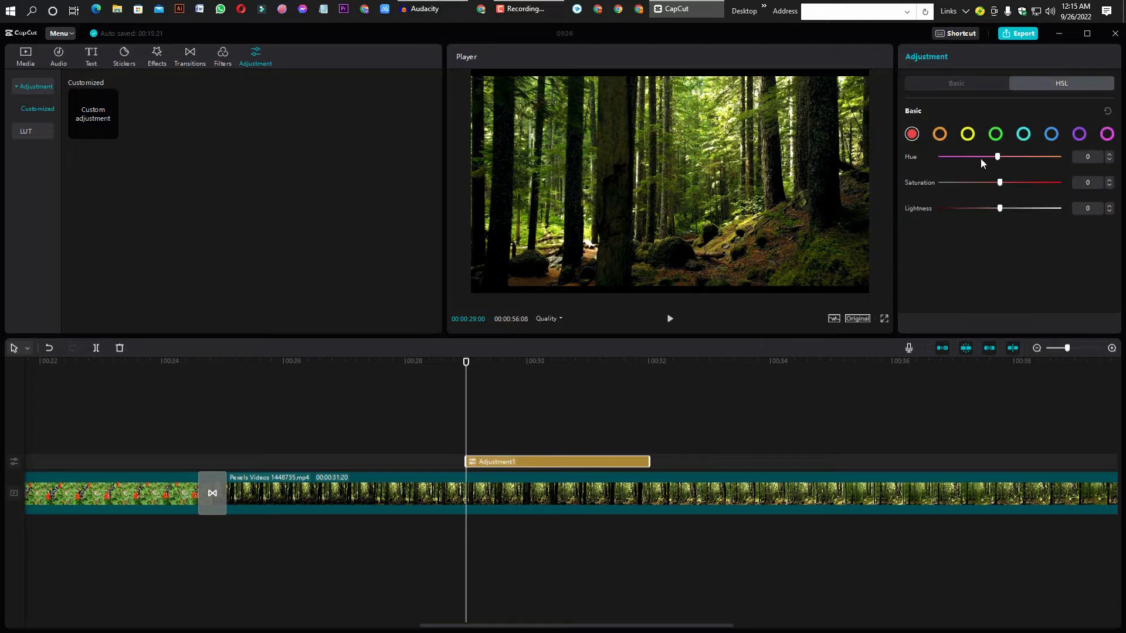
pyautogui.moveTo(991, 161); pyautogui.dragTo(960, 161)
pyautogui.click(995, 135)
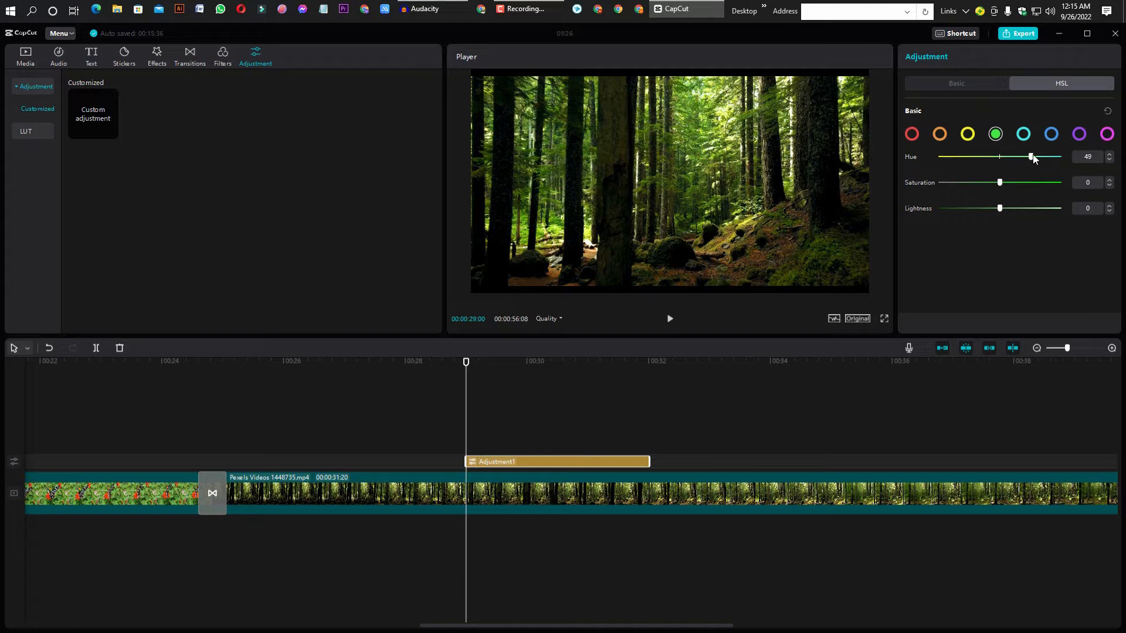
pyautogui.click(963, 136)
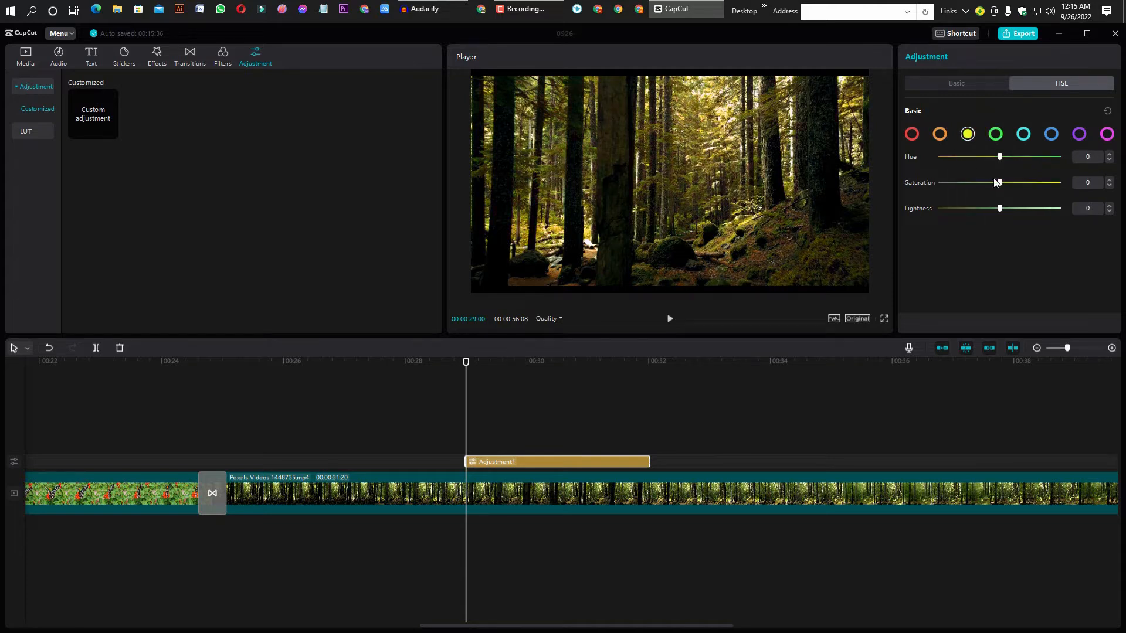
pyautogui.moveTo(953, 167); pyautogui.dragTo(948, 167)
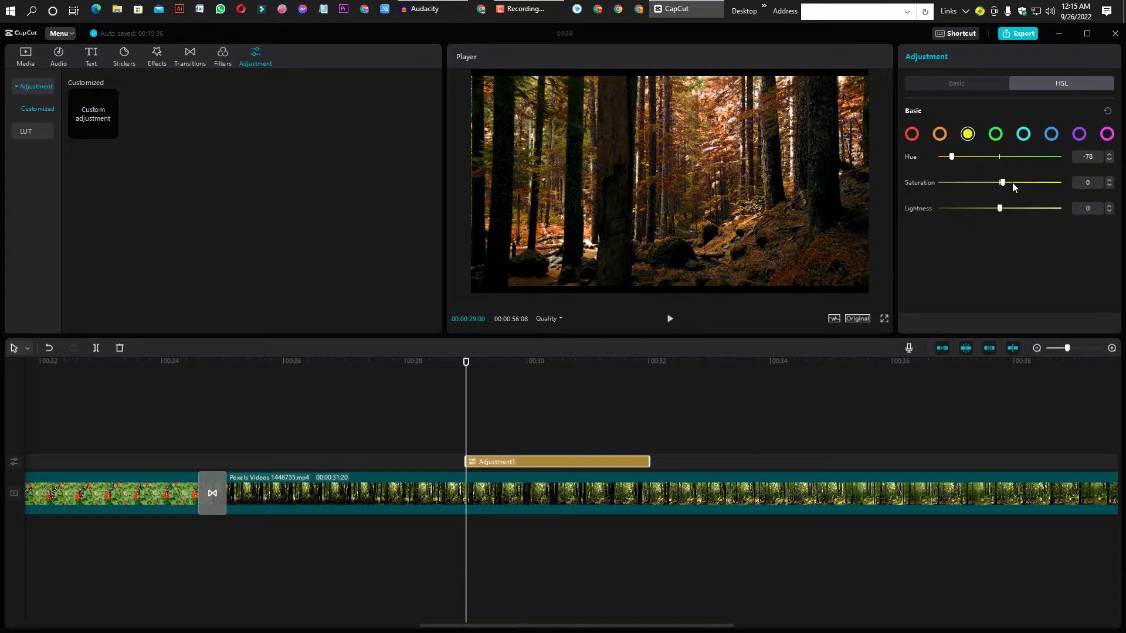
pyautogui.click(995, 135)
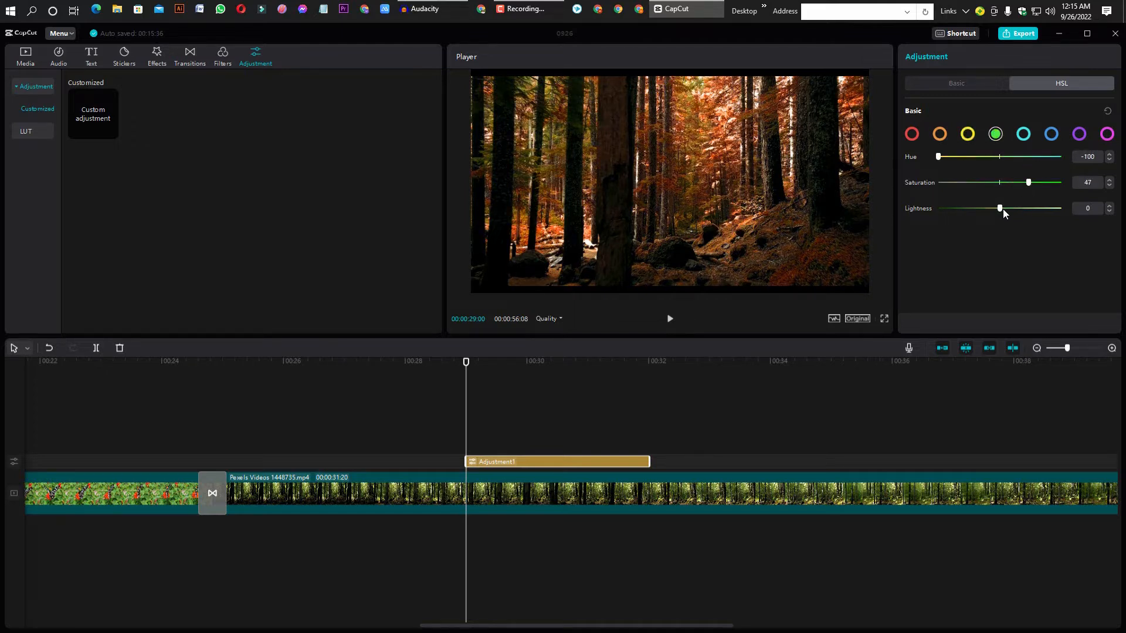
pyautogui.moveTo(1015, 212); pyautogui.dragTo(1028, 183)
pyautogui.click(968, 135)
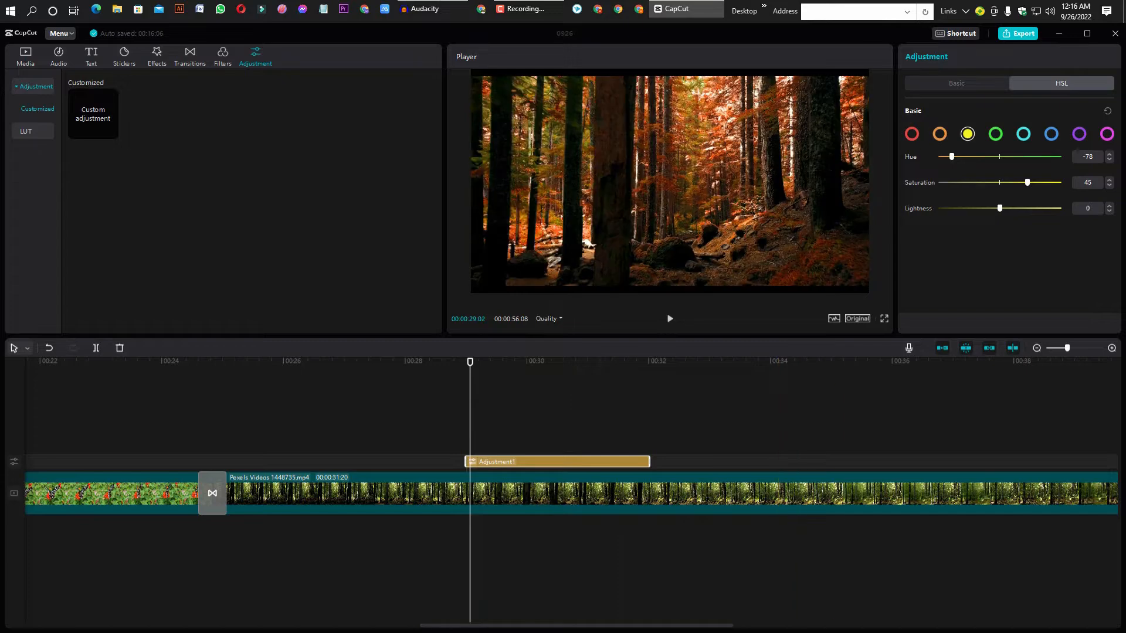
pyautogui.click(695, 417)
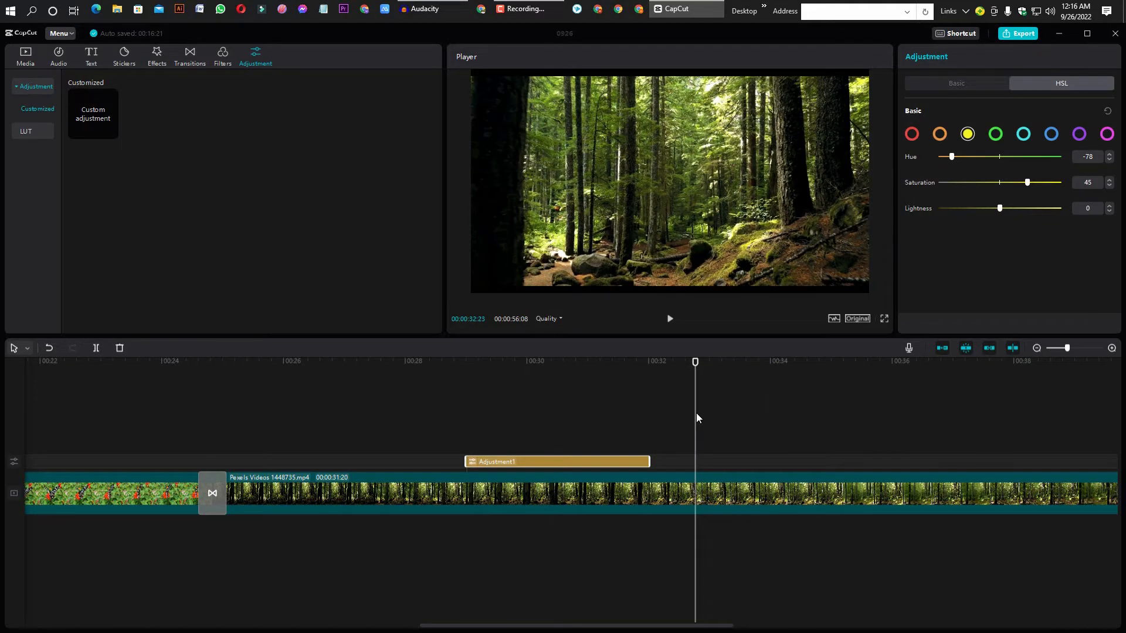
pyautogui.click(58, 61)
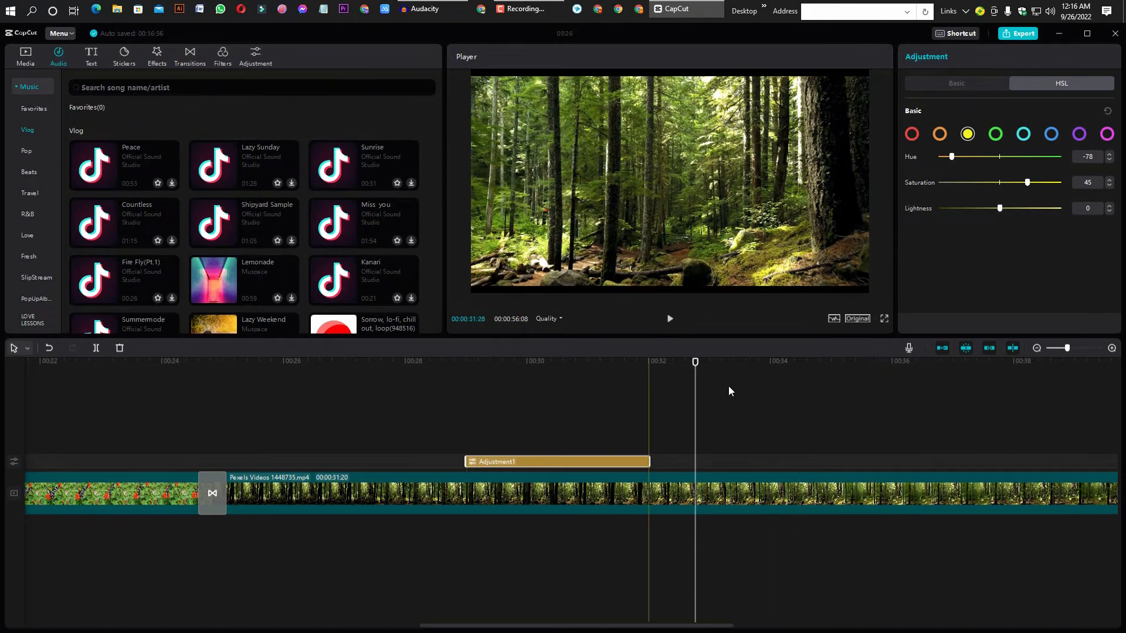
pyautogui.click(91, 56)
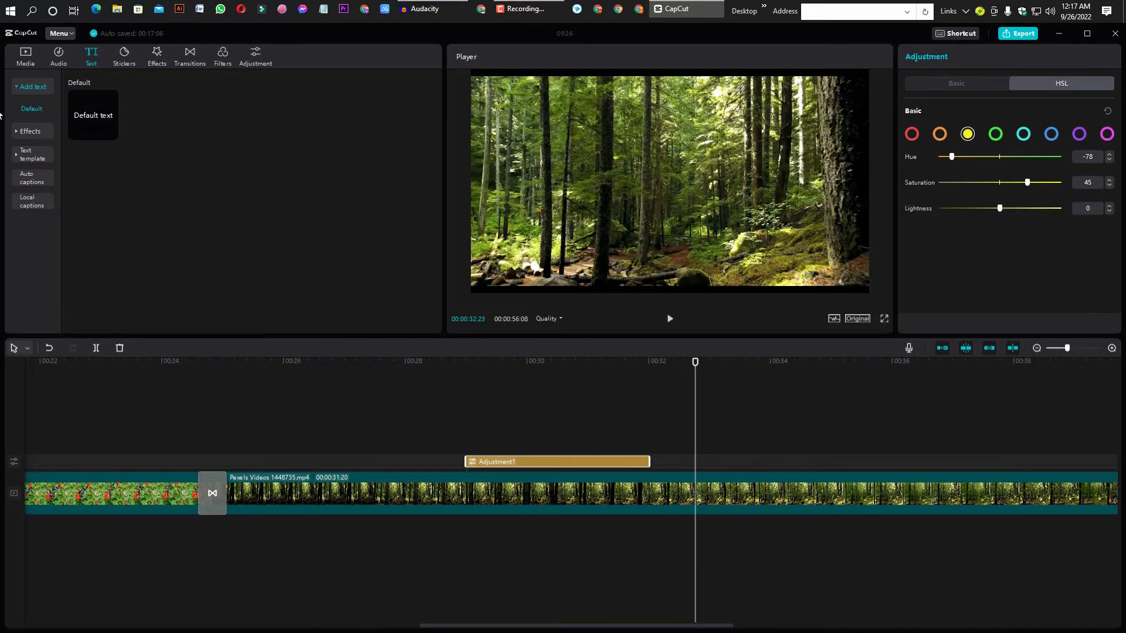
pyautogui.click(18, 132)
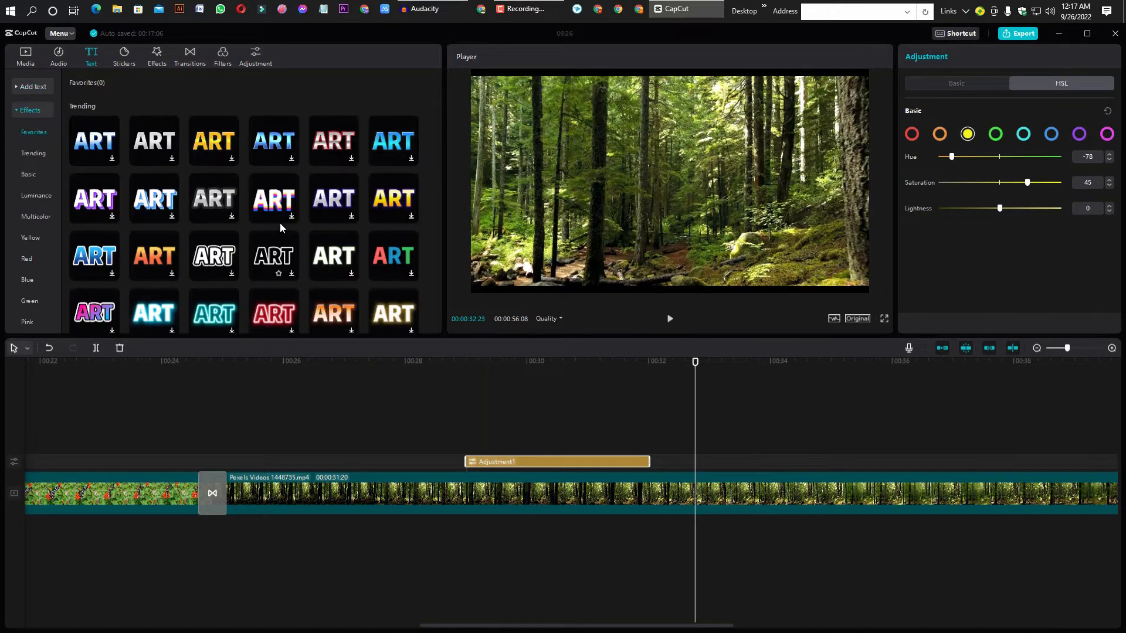
pyautogui.scroll(-10, 239, 225)
pyautogui.scroll(-3, 240, 225)
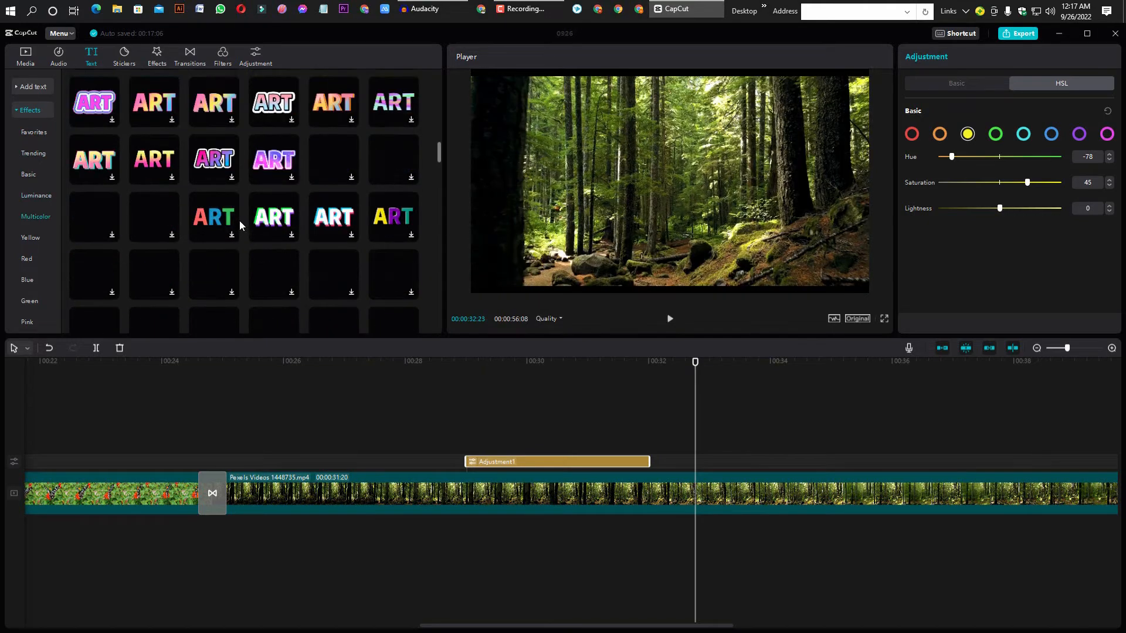
# Add the trending GAME HIGHLIGHTS text template above the forest clip, past the adjustment layer, starting at about 00:00:33
pyautogui.scroll(-2, 30, 196)
pyautogui.click(16, 273)
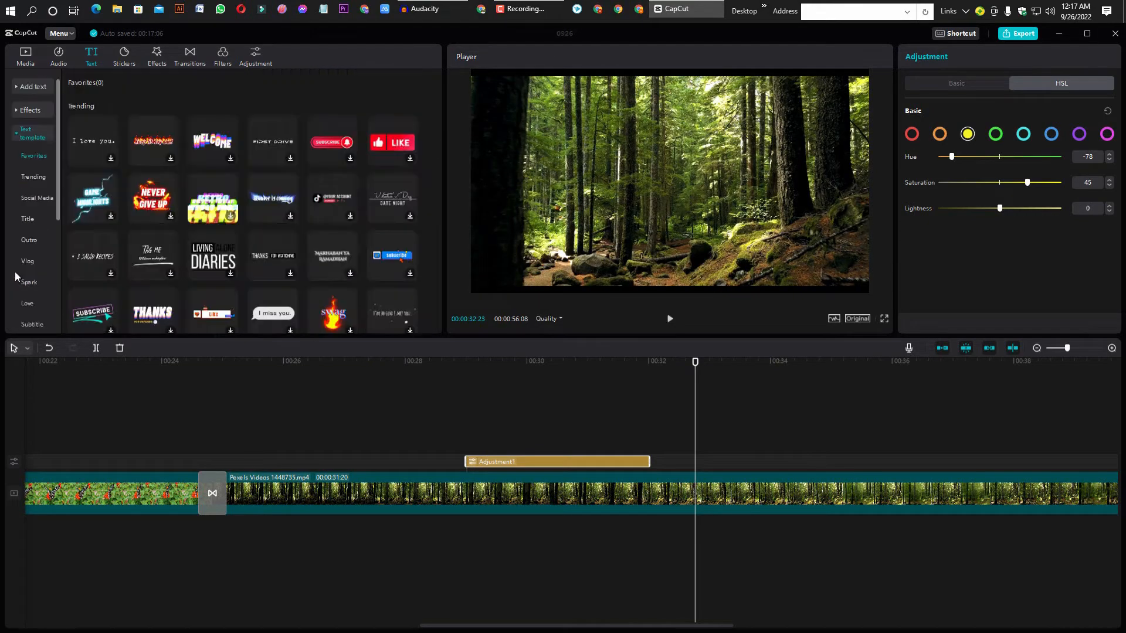
pyautogui.scroll(-3, 292, 202)
pyautogui.scroll(3, 291, 204)
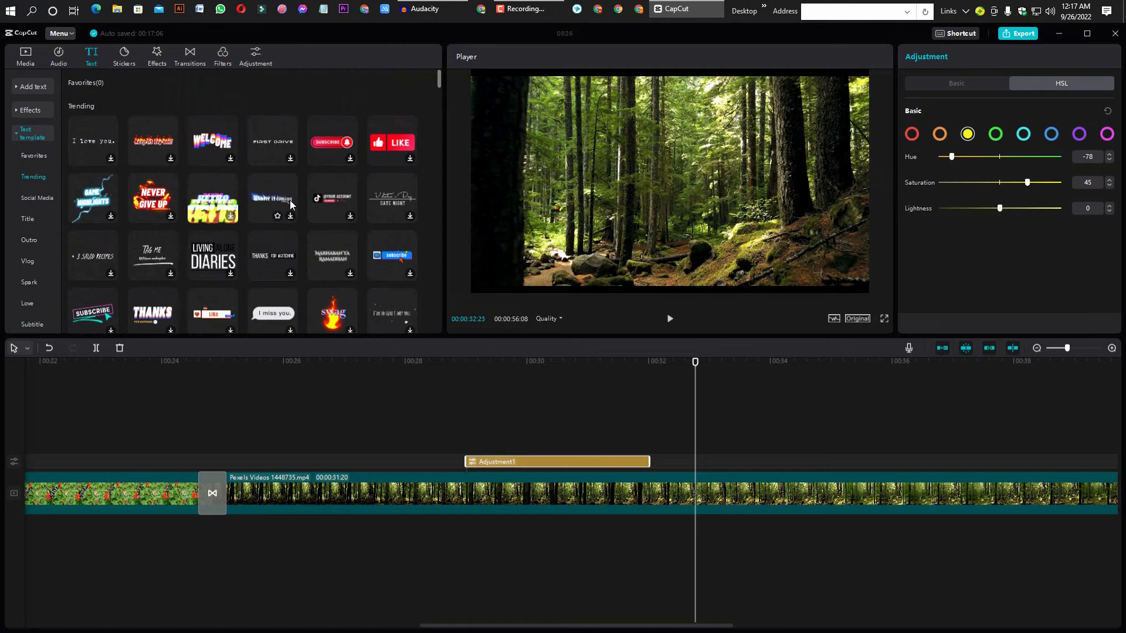
pyautogui.scroll(-3, 291, 204)
pyautogui.scroll(3, 290, 204)
pyautogui.moveTo(93, 199); pyautogui.dragTo(702, 457)
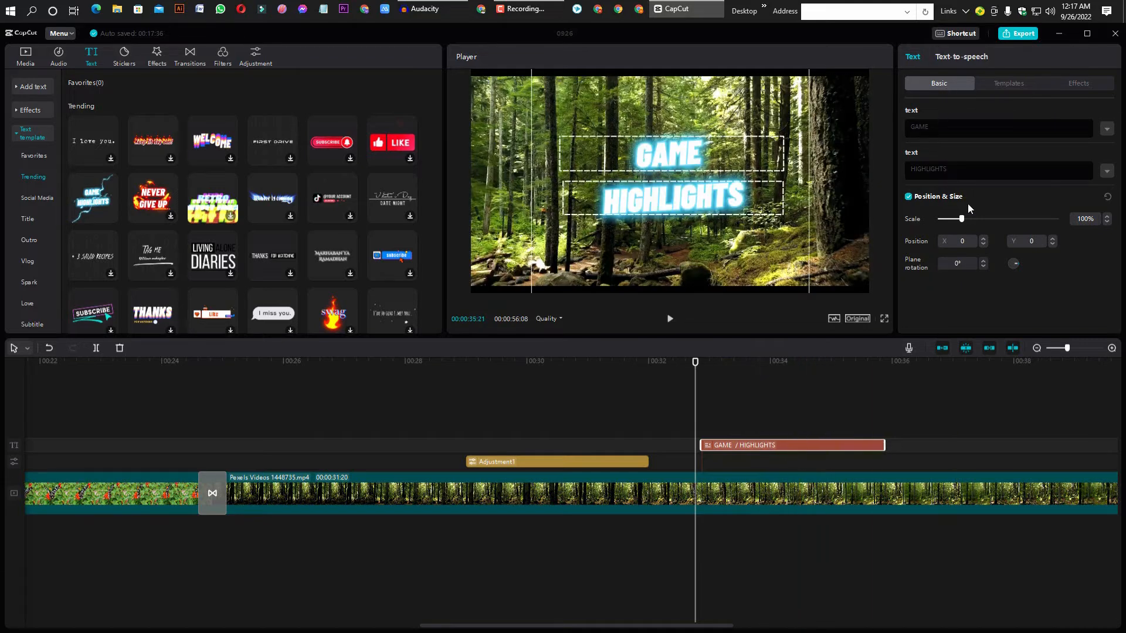
# Replace the first line of the GAME HIGHLIGHTS title with "NextTecho.1"
pyautogui.click(930, 127)
pyautogui.press('BackSpace')
pyautogui.press('BackSpace')
pyautogui.press('BackSpace')
pyautogui.press('BackSpace')
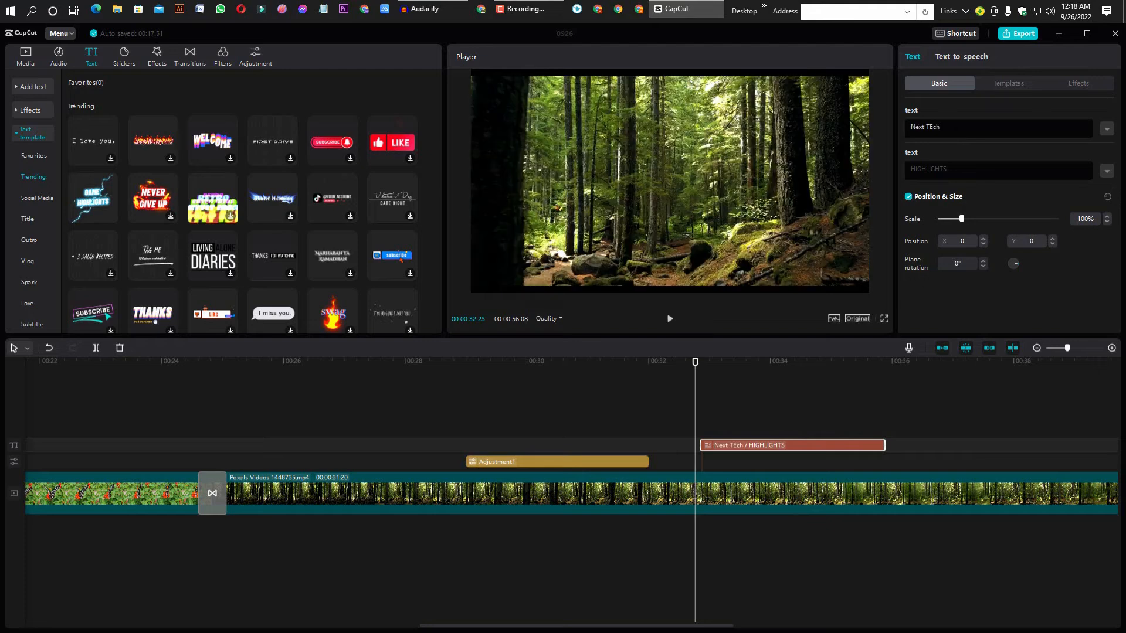
pyautogui.write('NE')
pyautogui.press('BackSpace')
pyautogui.press('BackSpace')
pyautogui.write('NextTecho.1')
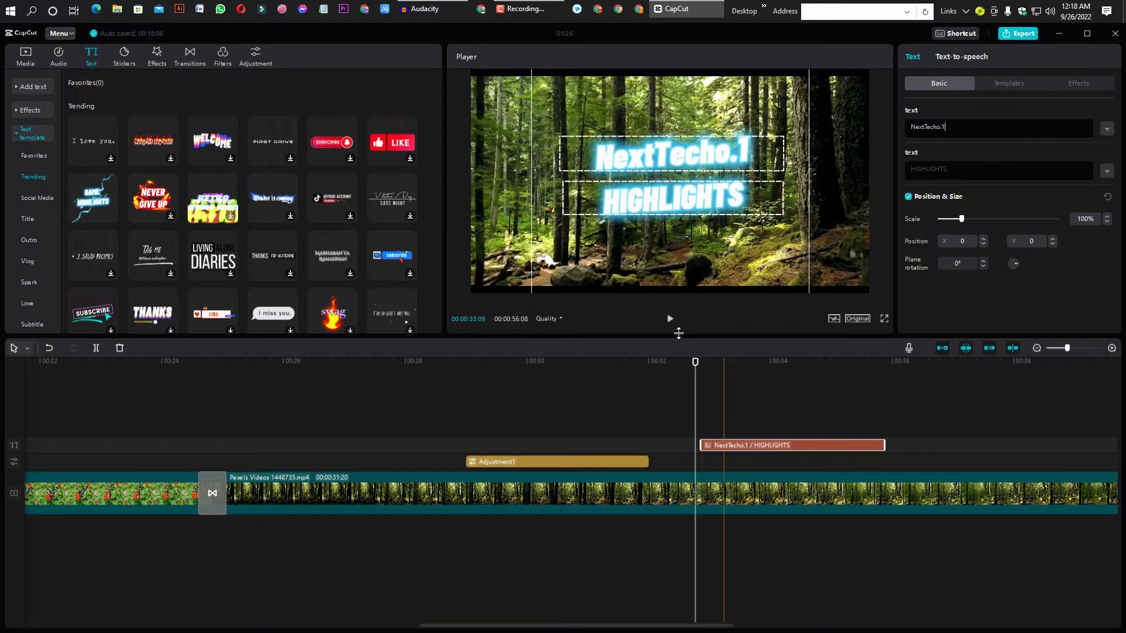
# Play back the title's animation over the forest clip and look over the available effects and filters
pyautogui.moveTo(695, 360)
pyautogui.mouseDown()
pyautogui.moveTo(740, 365)
pyautogui.moveTo(692, 379)
pyautogui.mouseUp()
pyautogui.press('space')
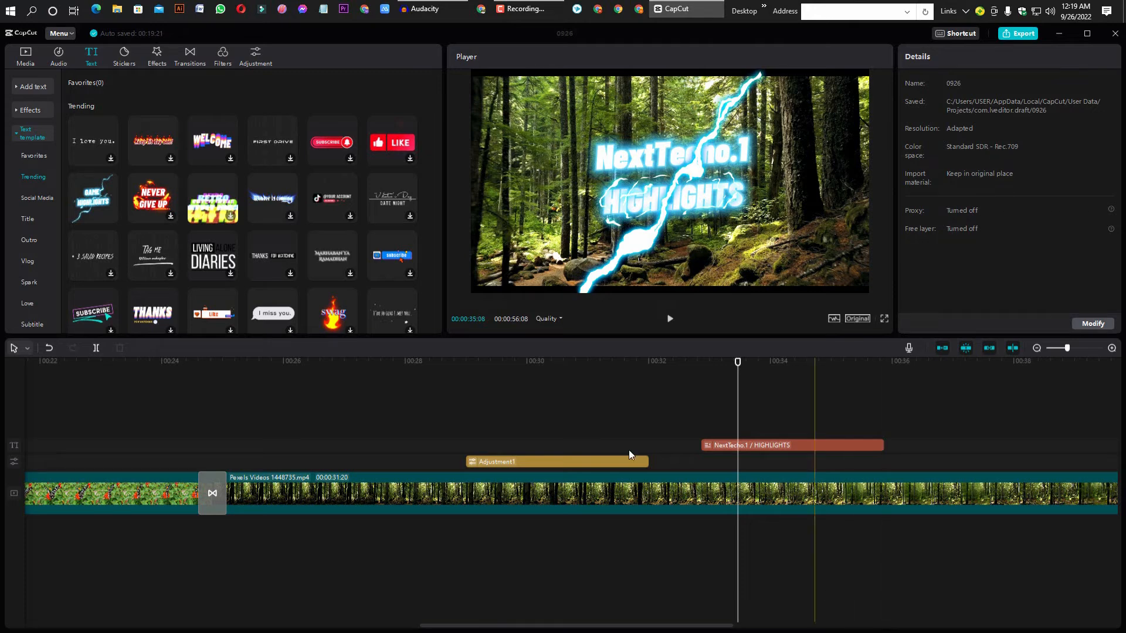
pyautogui.click(157, 53)
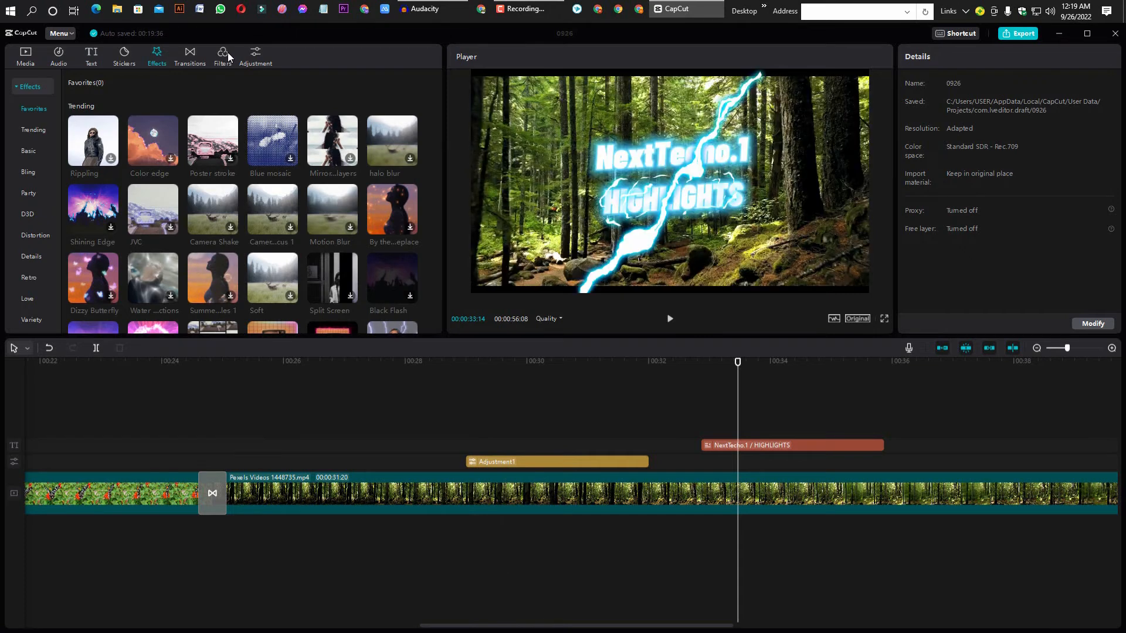
pyautogui.click(228, 52)
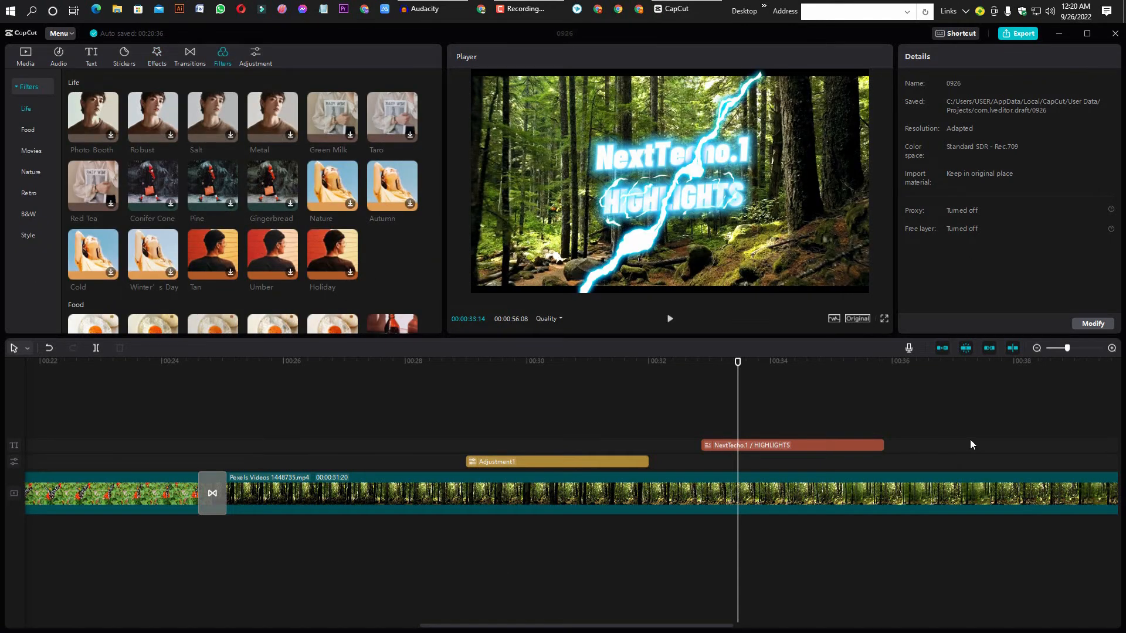
# Export the project as 0926 in mp4 format at 4K and 30fps, with the H.264 codec and recommended bit rate
pyautogui.click(1018, 34)
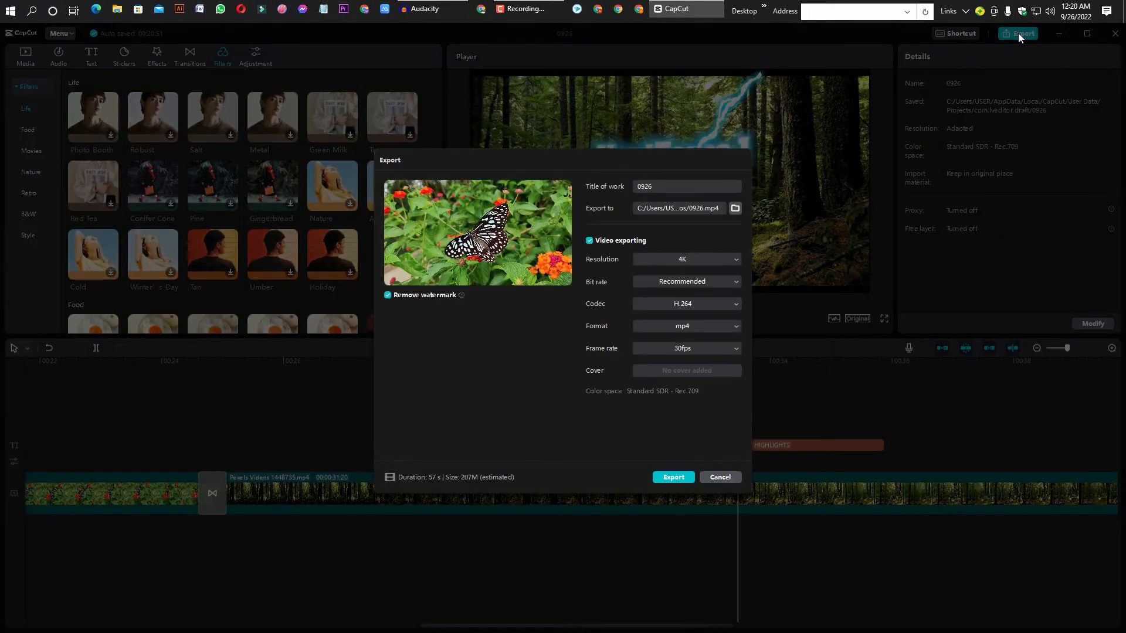
pyautogui.click(734, 208)
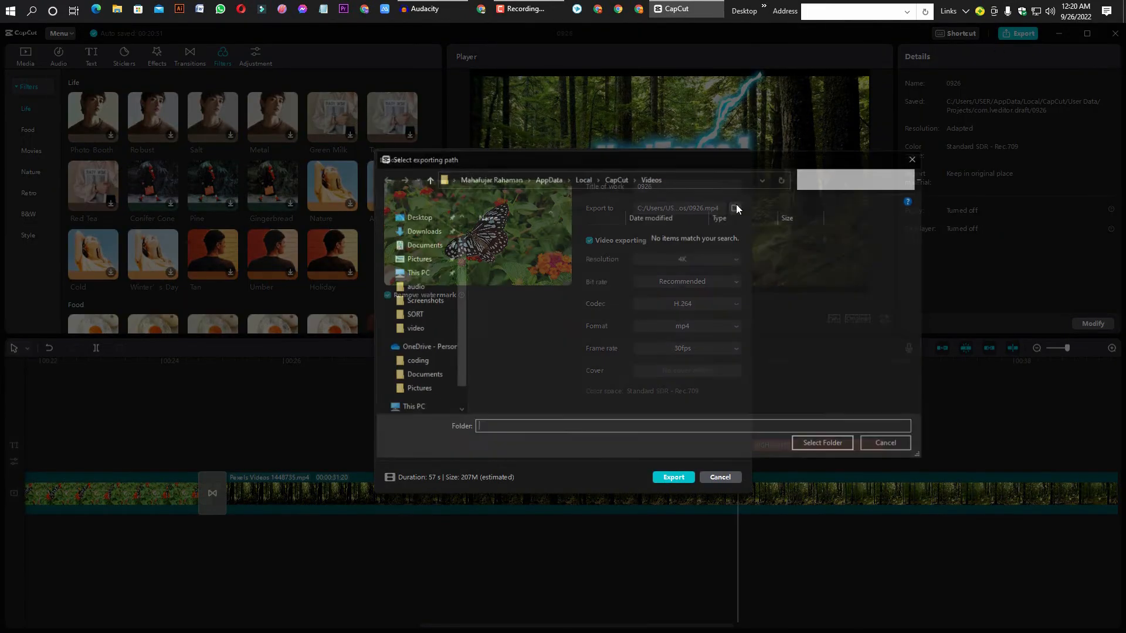
pyautogui.click(875, 444)
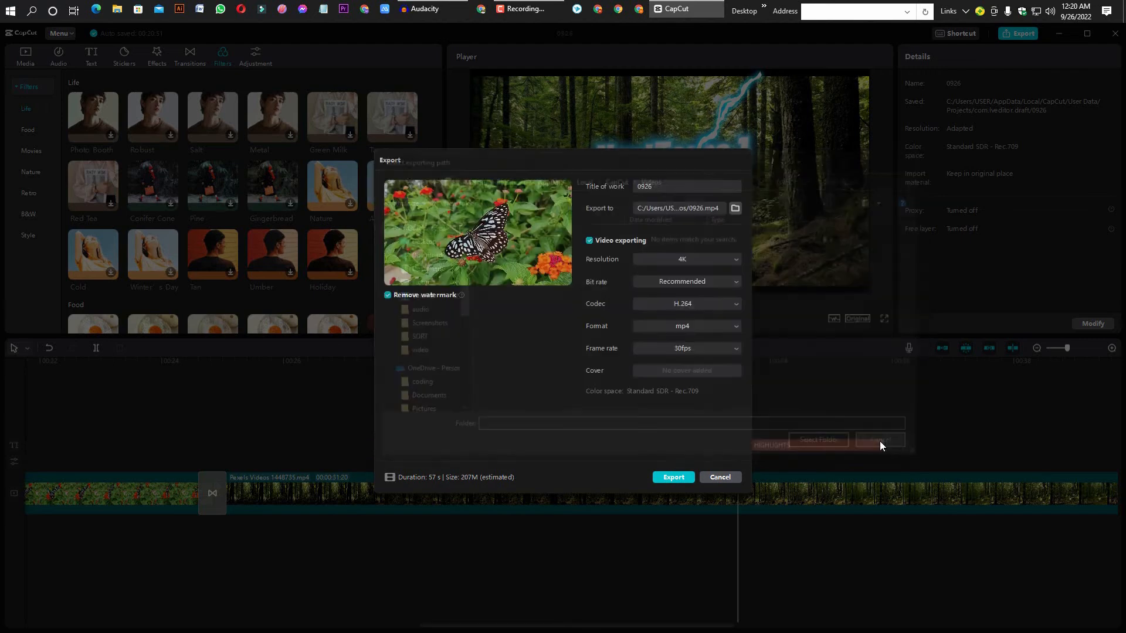
pyautogui.click(722, 258)
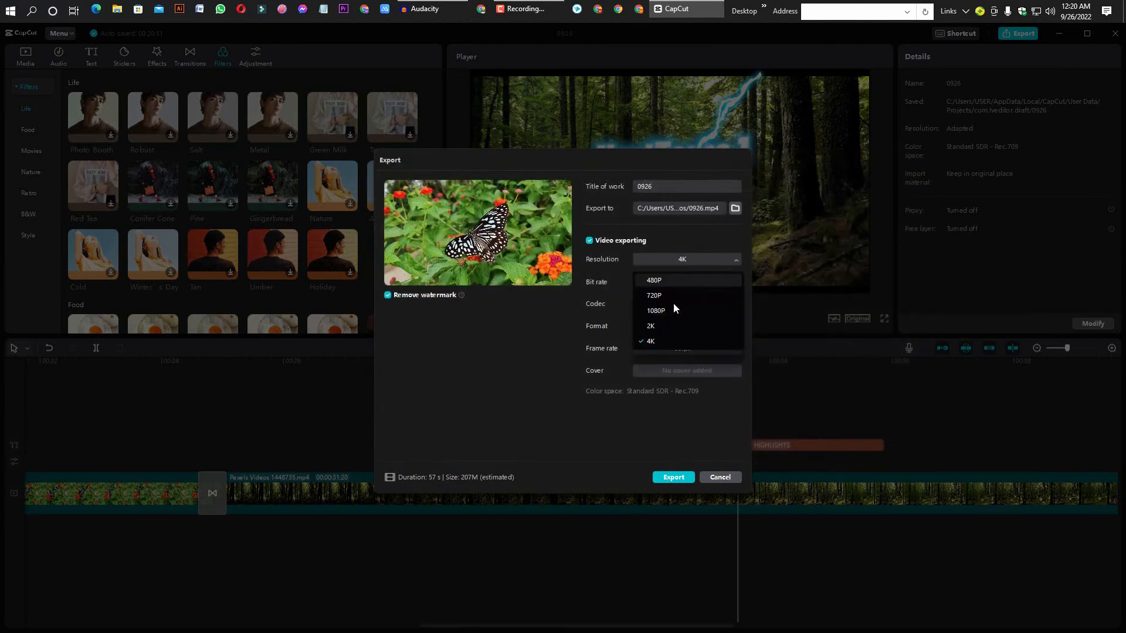
pyautogui.click(686, 245)
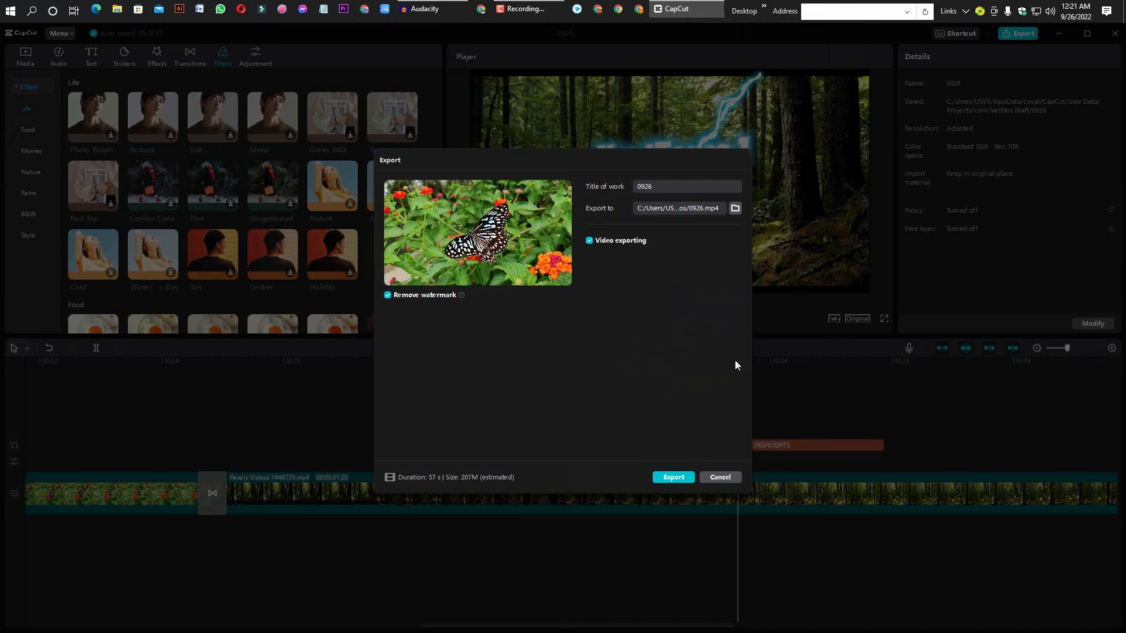
pyautogui.click(675, 478)
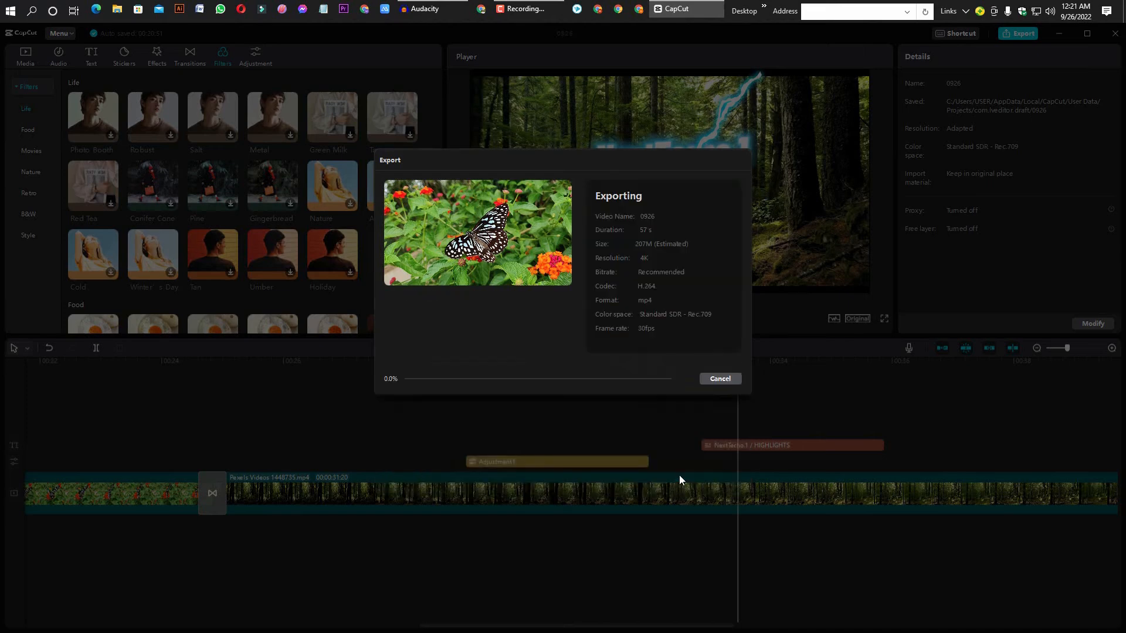